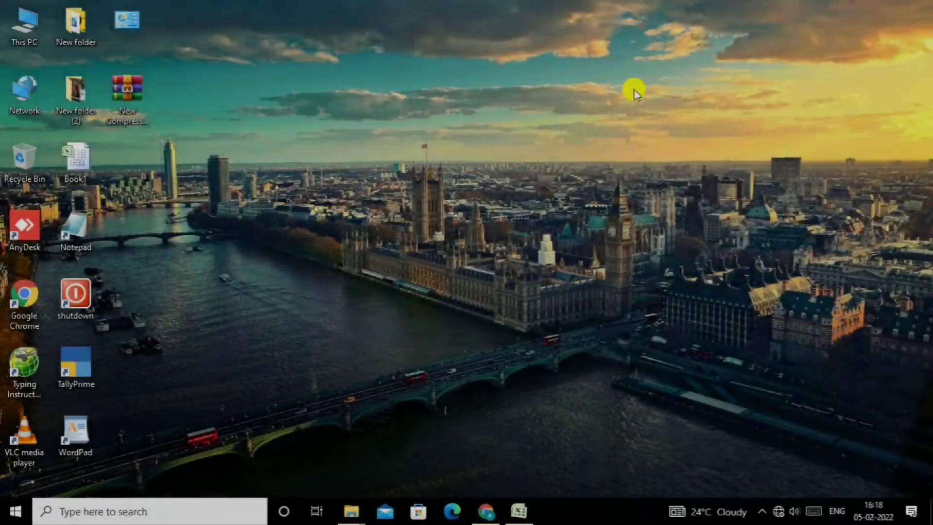
- Refresh the desktop, then bring the 'demo excel' workbook to the front on the Formulas tab
{"action": "right_click", "coordinate": [632, 89]}
{"action": "left_click", "coordinate": [664, 128]}
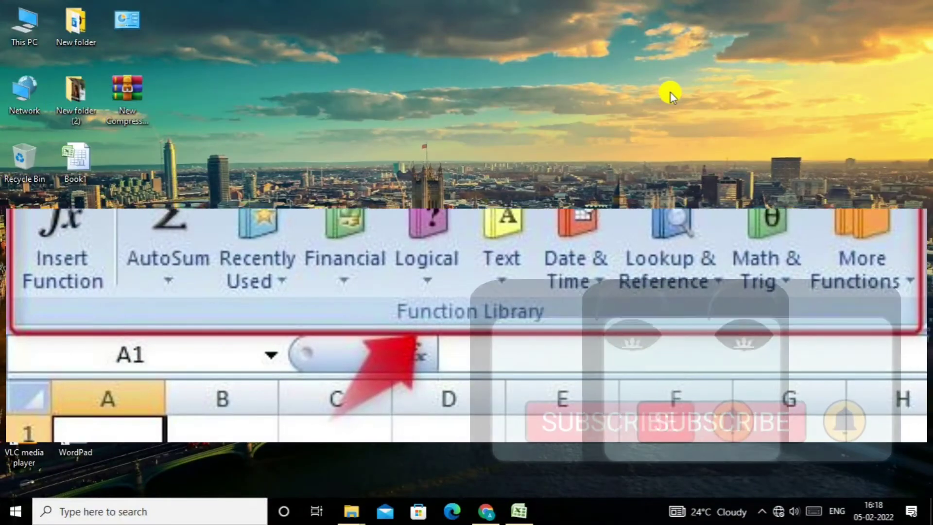
{"action": "right_click", "coordinate": [674, 73]}
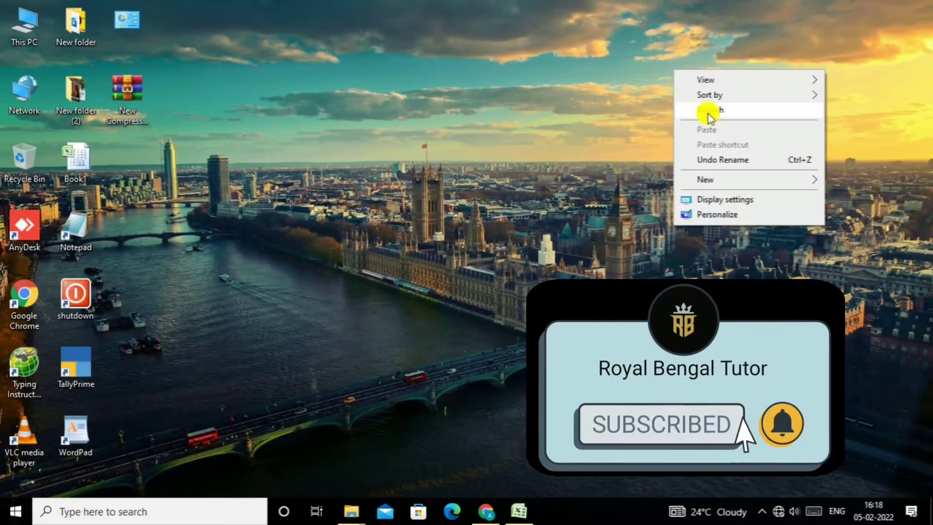
{"action": "right_click", "coordinate": [696, 91]}
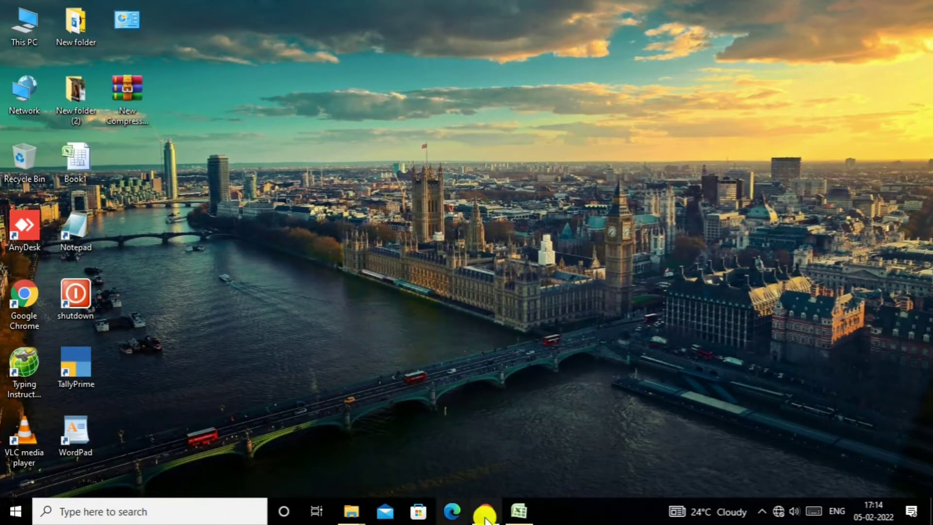
{"action": "left_click", "coordinate": [519, 512]}
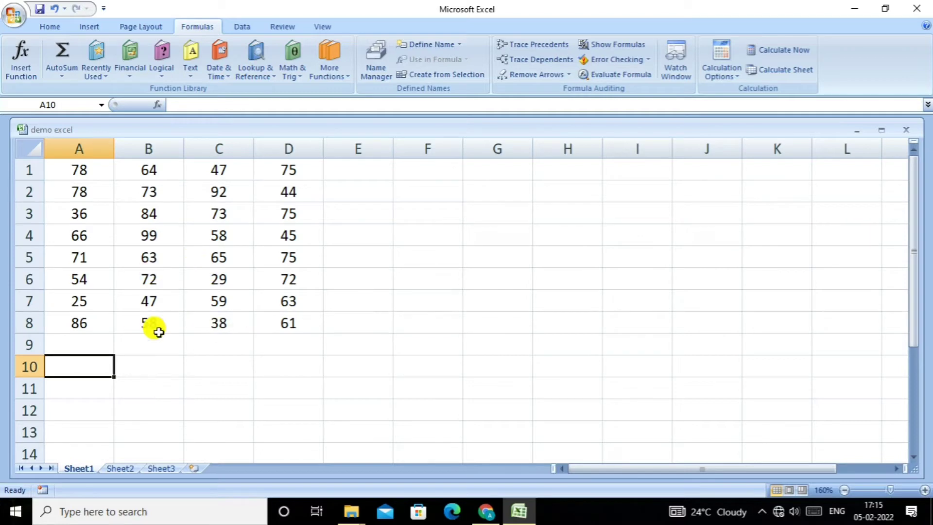
- Put =SUM(A1:A8) in A10 via Insert Function, totalling 494
{"action": "left_click", "coordinate": [22, 58]}
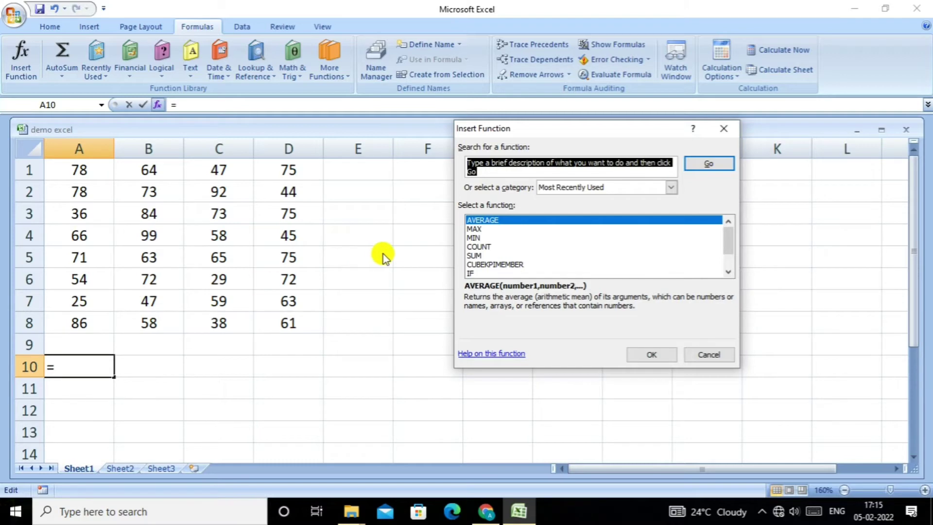
{"action": "type", "text": "sum"}
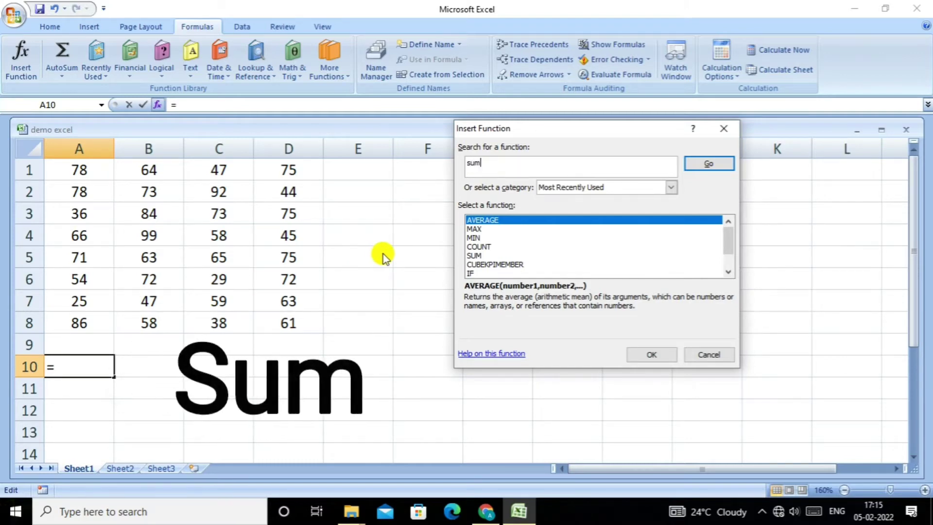
{"action": "left_click", "coordinate": [711, 163]}
{"action": "left_click", "coordinate": [646, 355]}
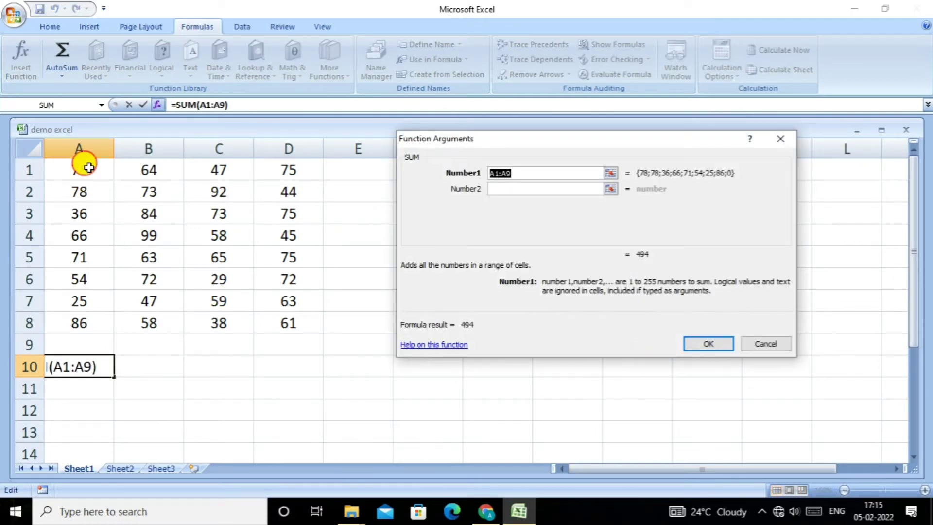
{"action": "left_click_drag", "start_coordinate": [88, 166], "coordinate": [92, 321]}
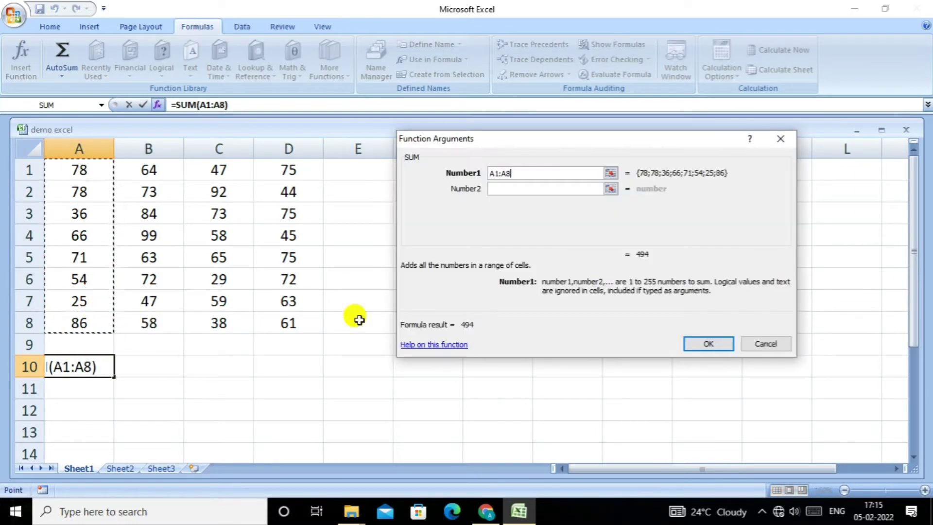
{"action": "left_click", "coordinate": [708, 343]}
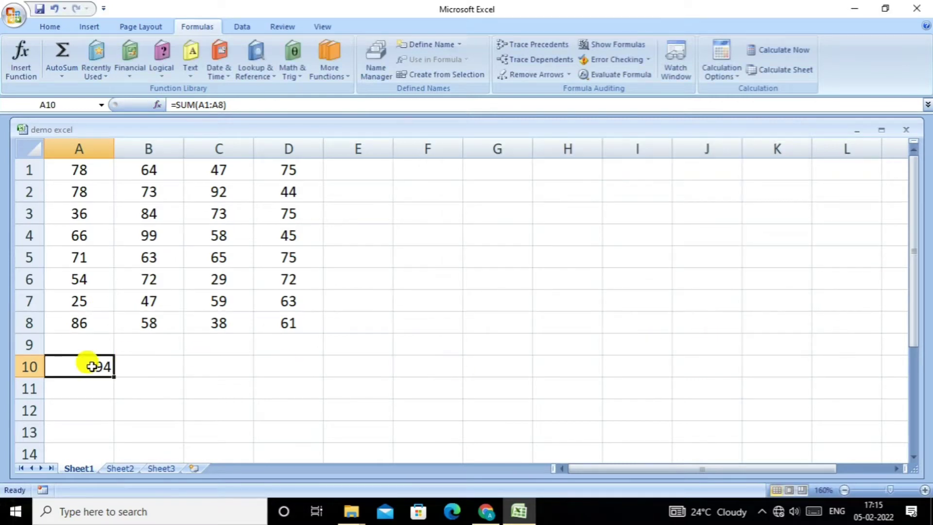
- Enter =SUM(B1:B8) in B10 through Insert Function, giving 560
{"action": "left_click", "coordinate": [173, 372]}
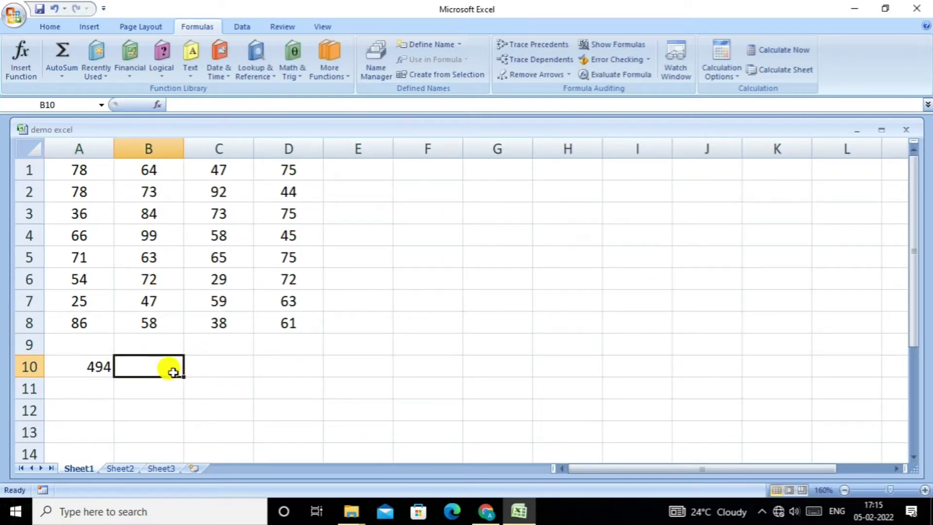
{"action": "left_click", "coordinate": [18, 66]}
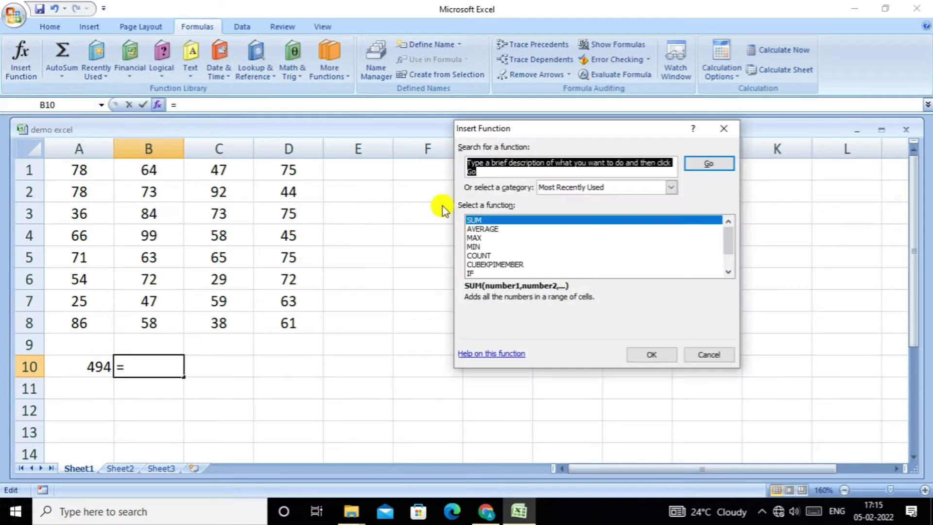
{"action": "type", "text": "sum"}
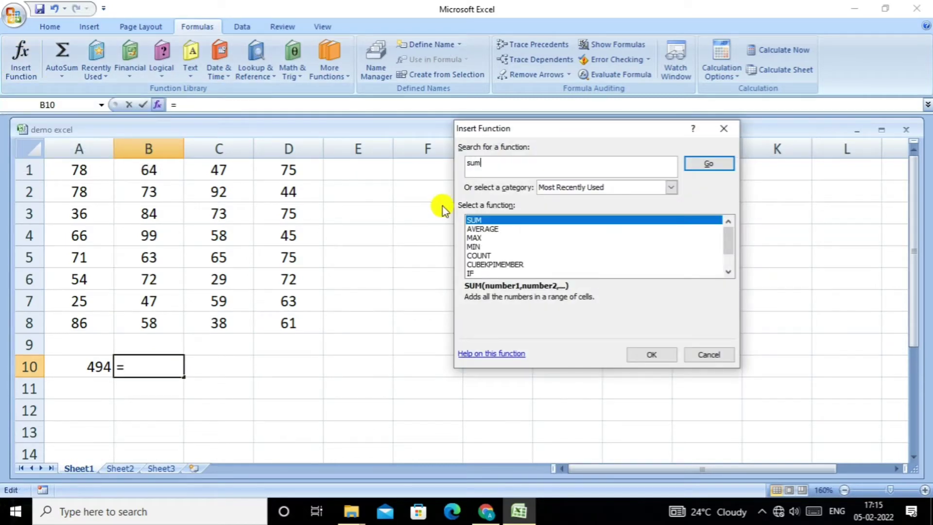
{"action": "key", "text": "Return"}
{"action": "key", "text": "Return"}
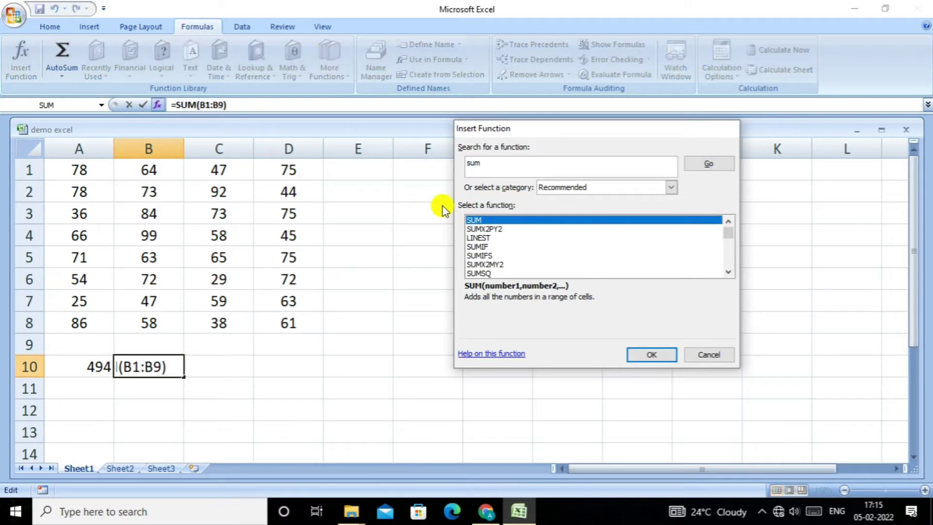
{"action": "left_click_drag", "start_coordinate": [161, 168], "coordinate": [164, 325]}
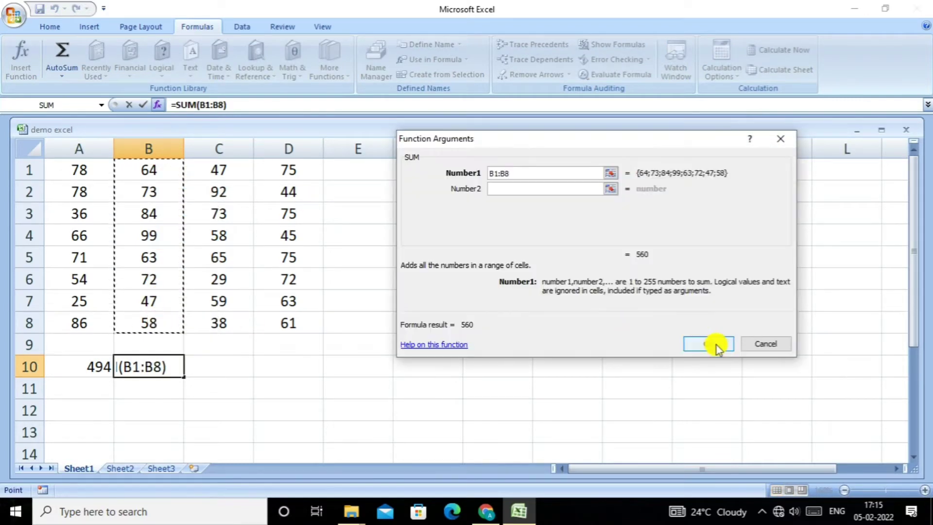
{"action": "left_click", "coordinate": [713, 344]}
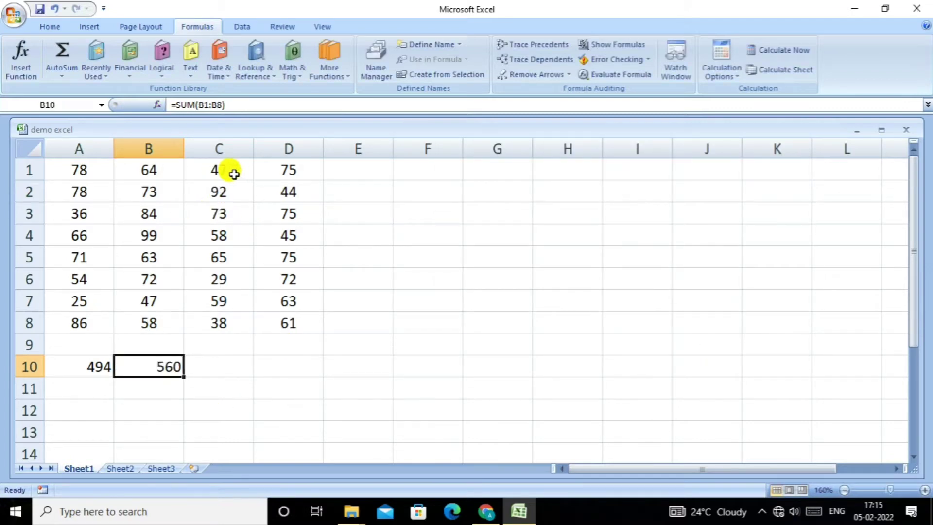
{"action": "left_click_drag", "start_coordinate": [234, 170], "coordinate": [242, 221]}
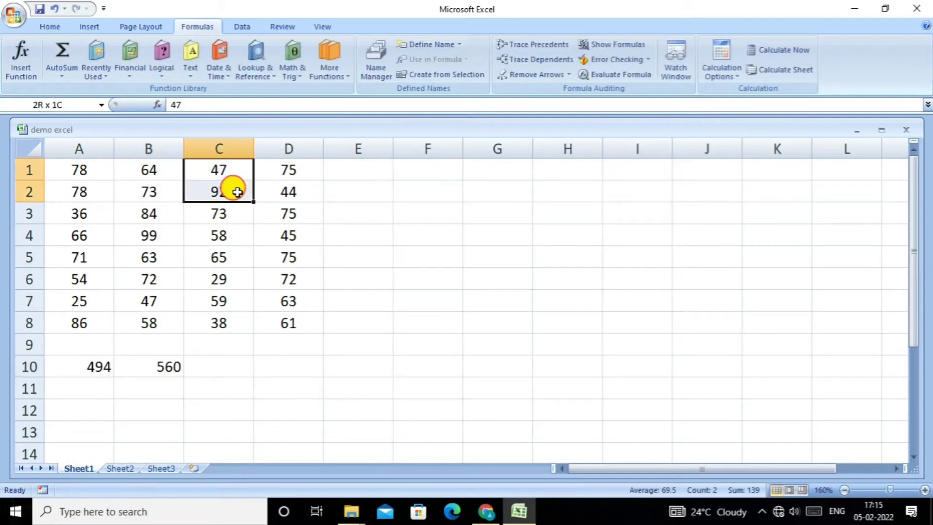
- Add =SUM(C1:D8) to C10 with Insert Function, showing 971
{"action": "left_click", "coordinate": [221, 370]}
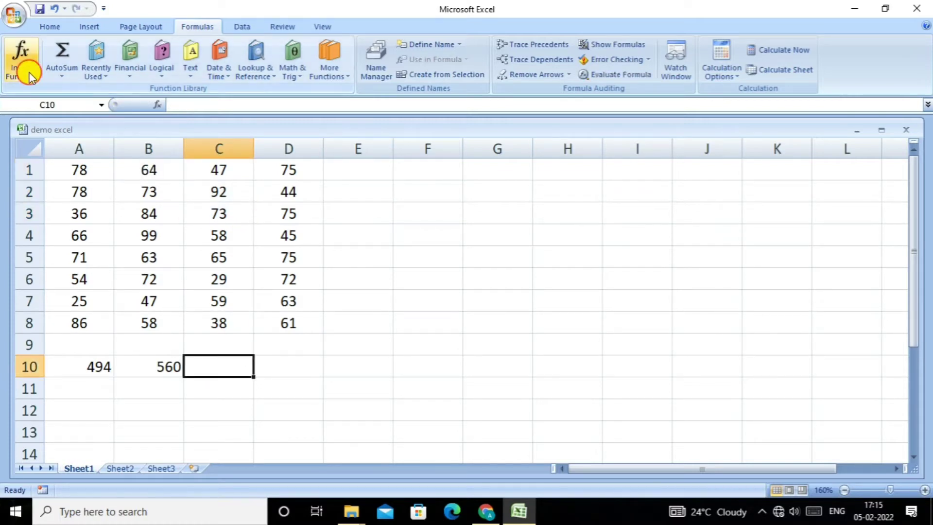
{"action": "left_click", "coordinate": [22, 61]}
{"action": "type", "text": "sum"}
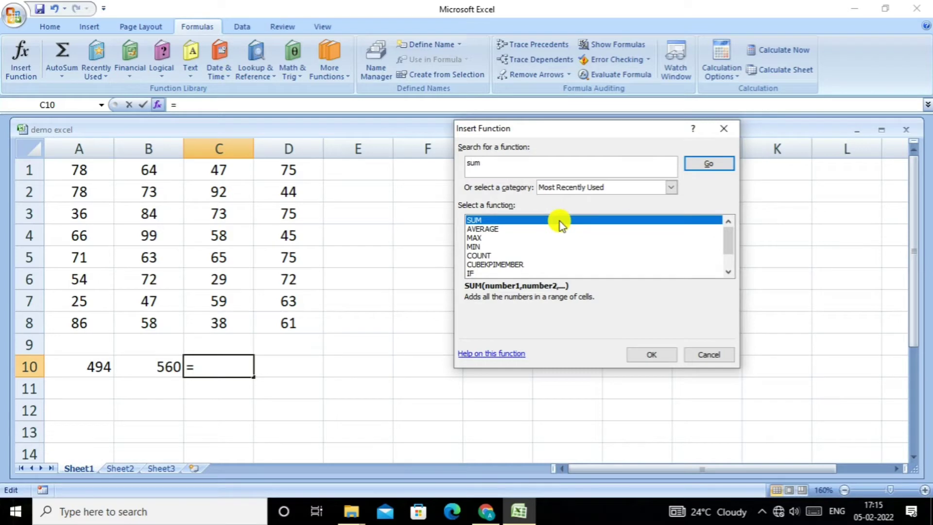
{"action": "key", "text": "Return"}
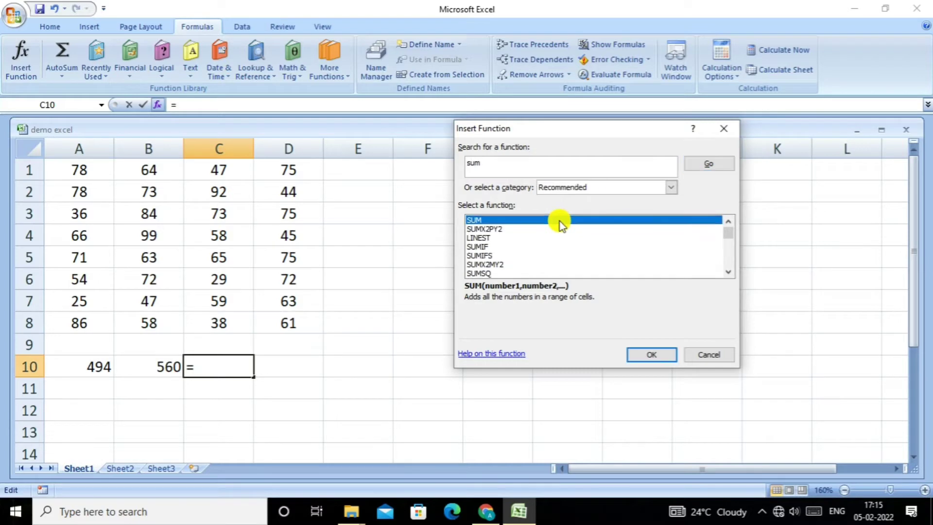
{"action": "double_click", "coordinate": [560, 221]}
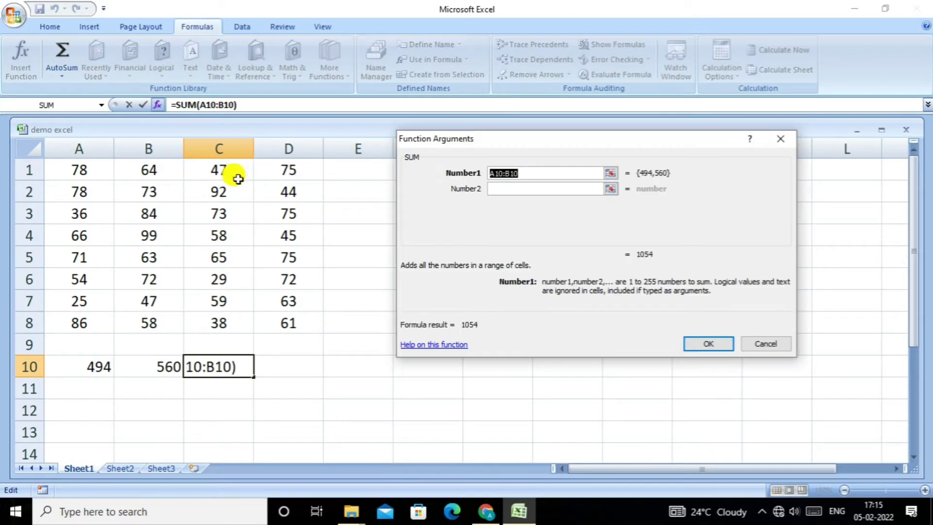
{"action": "left_click", "coordinate": [215, 176]}
{"action": "left_click_drag", "start_coordinate": [215, 176], "coordinate": [290, 319]}
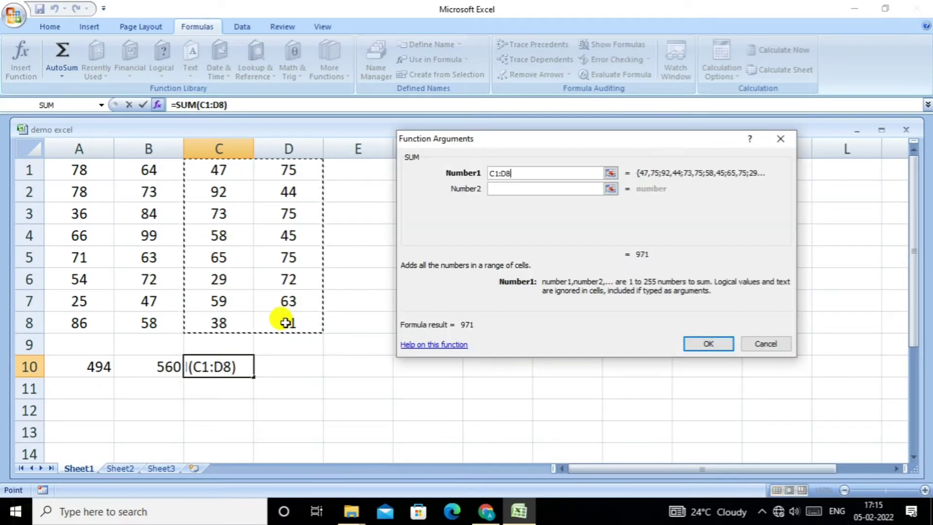
{"action": "key", "text": "Return"}
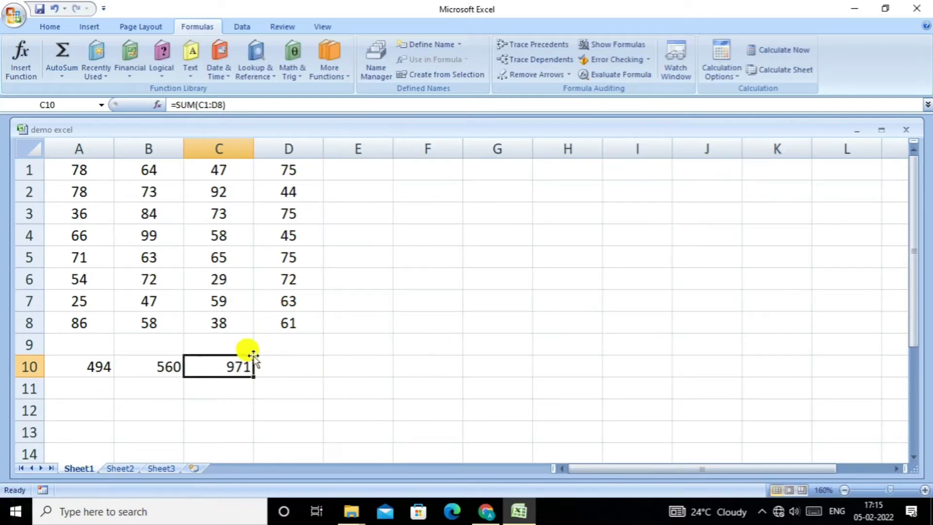
{"action": "left_click", "coordinate": [77, 386]}
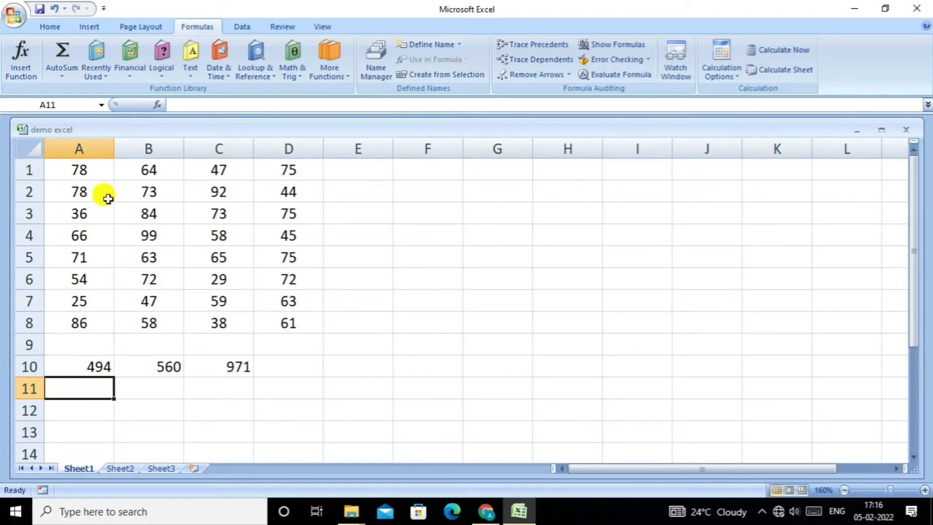
- Insert =COUNT(A1:A8) in A11 via Insert Function, returning 8
{"action": "left_click", "coordinate": [23, 74]}
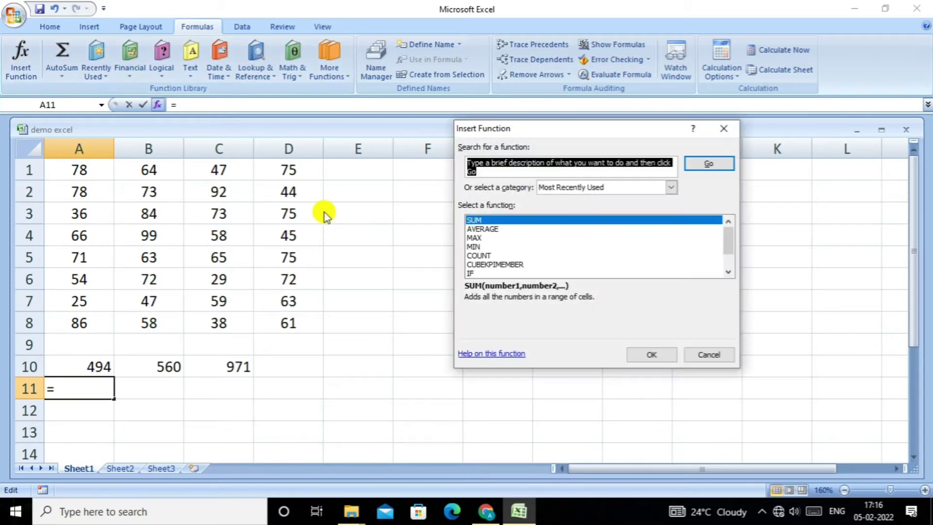
{"action": "type", "text": "count"}
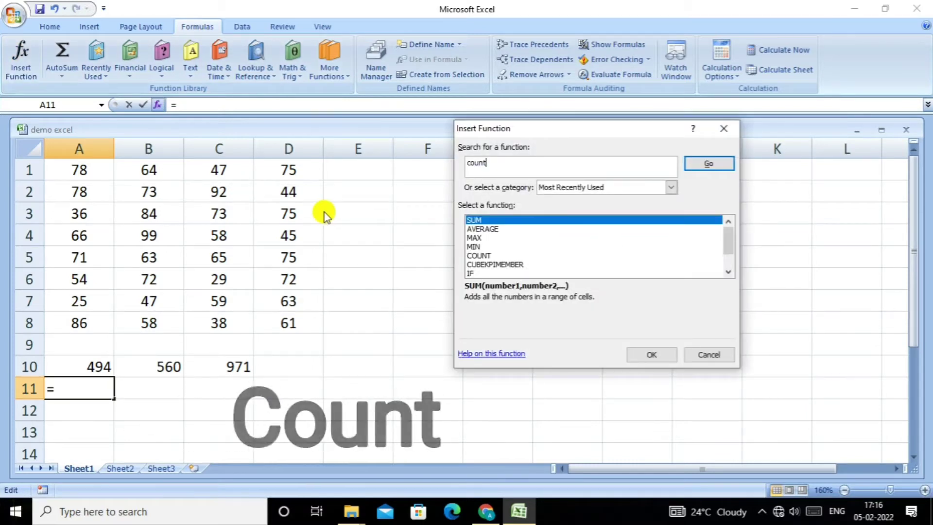
{"action": "key", "text": "Return"}
{"action": "key", "text": "Return"}
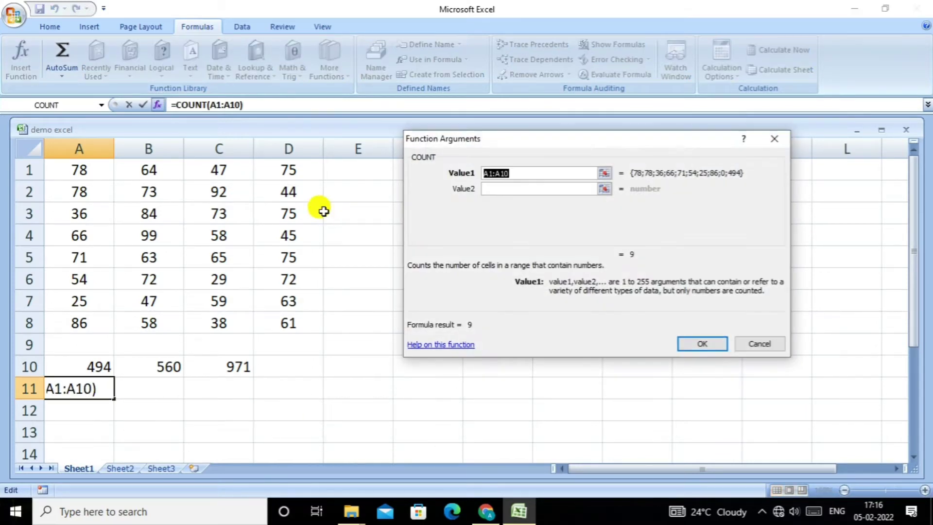
{"action": "left_click_drag", "start_coordinate": [77, 170], "coordinate": [91, 325]}
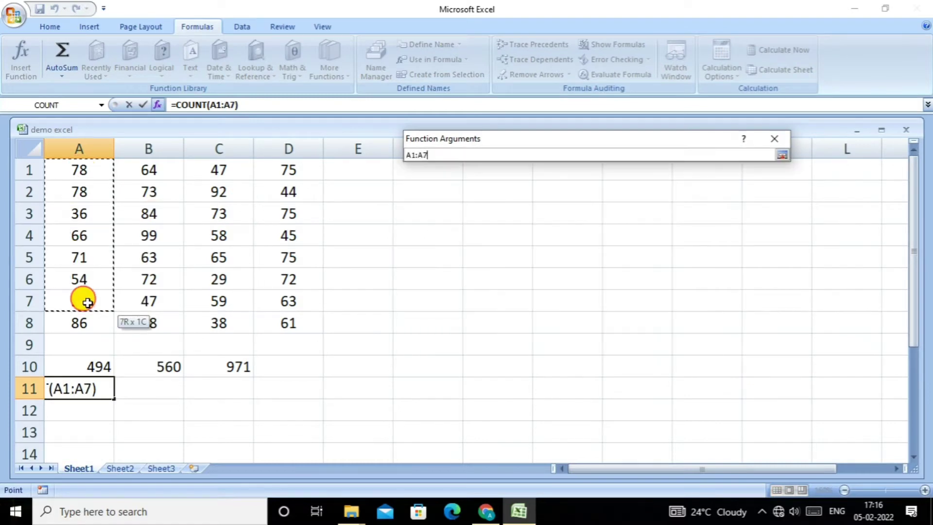
{"action": "left_click", "coordinate": [700, 346]}
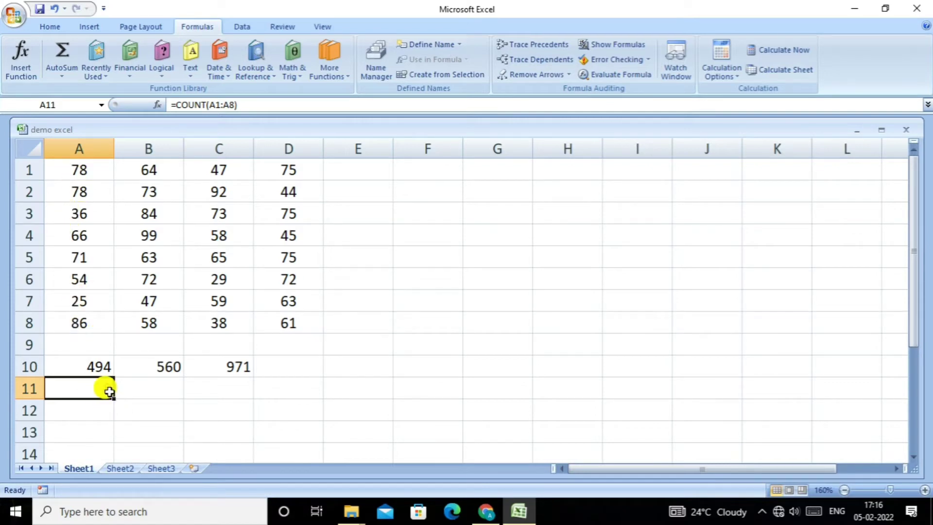
{"action": "left_click", "coordinate": [168, 392]}
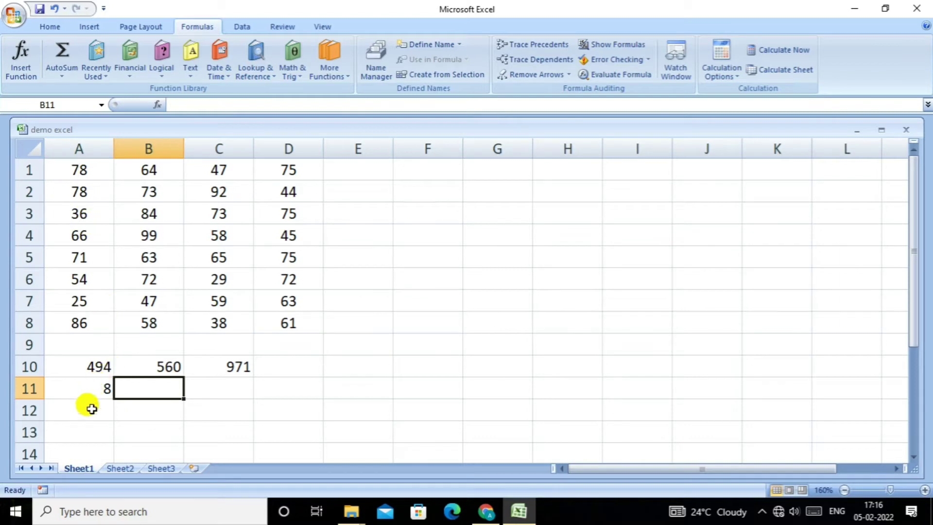
- Put =MIN(A1:A8) in A12 through Insert Function, showing 25
{"action": "left_click", "coordinate": [88, 408]}
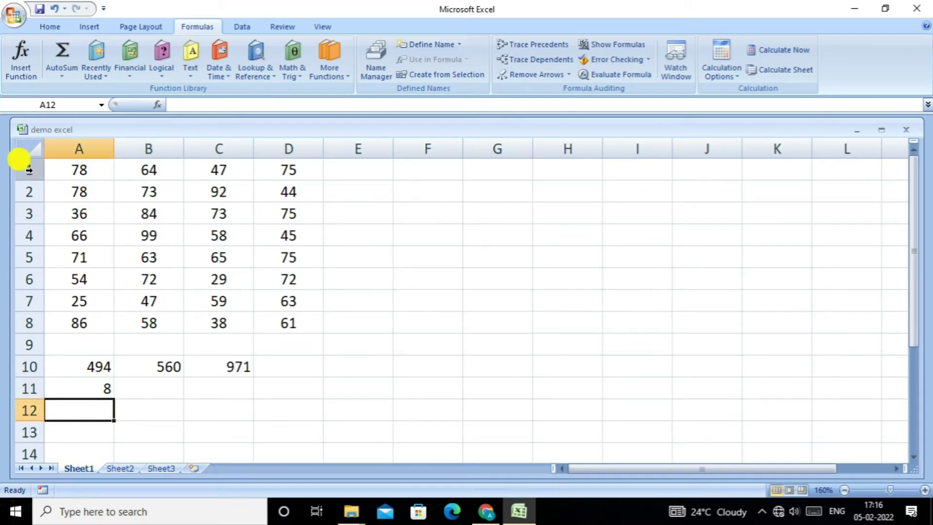
{"action": "left_click", "coordinate": [19, 58]}
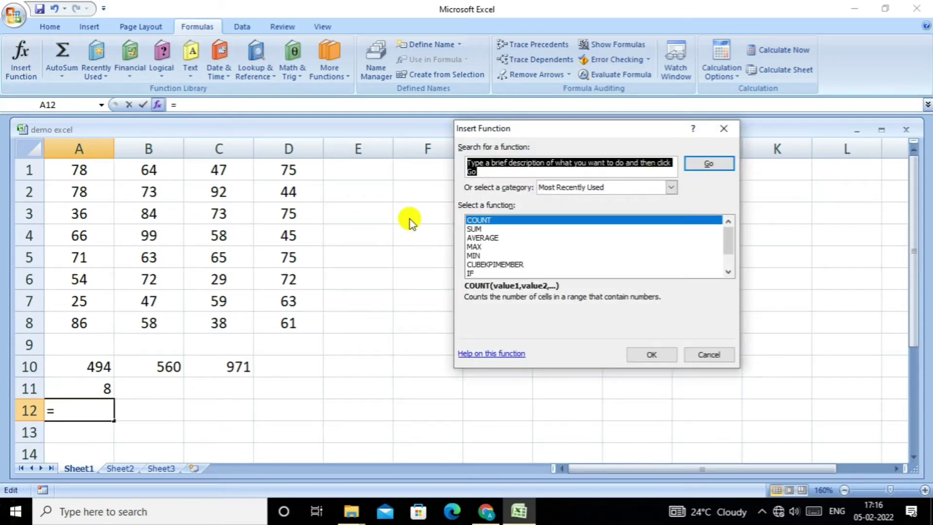
{"action": "type", "text": "mi"}
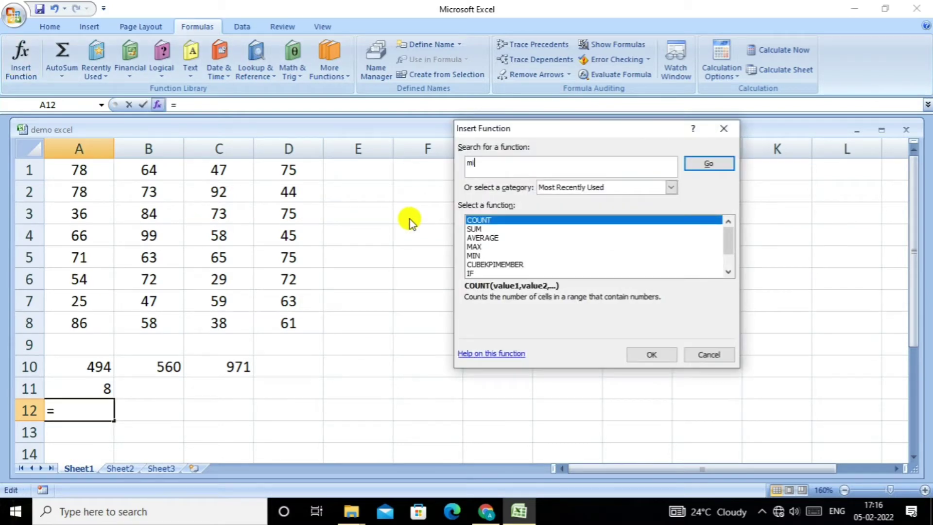
{"action": "type", "text": "n"}
{"action": "key", "text": "Return"}
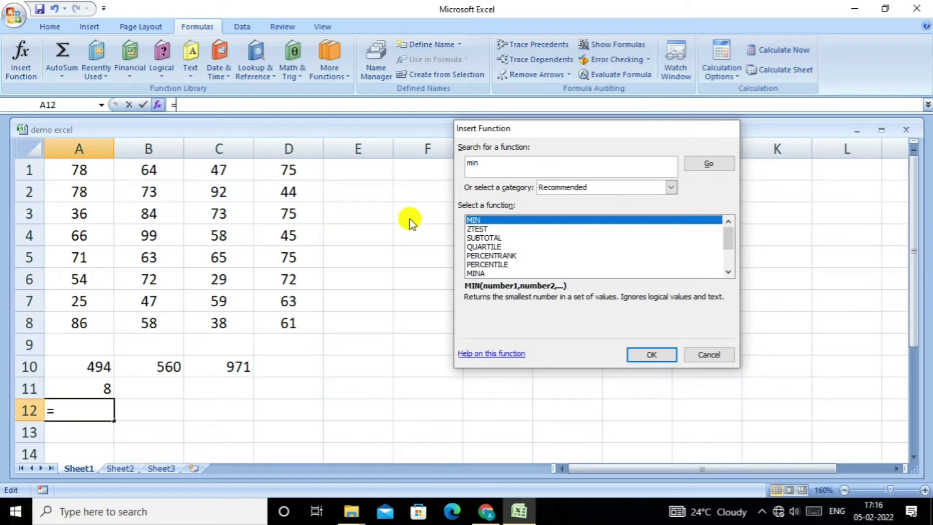
{"action": "key", "text": "Return"}
{"action": "left_click_drag", "start_coordinate": [74, 179], "coordinate": [78, 321]}
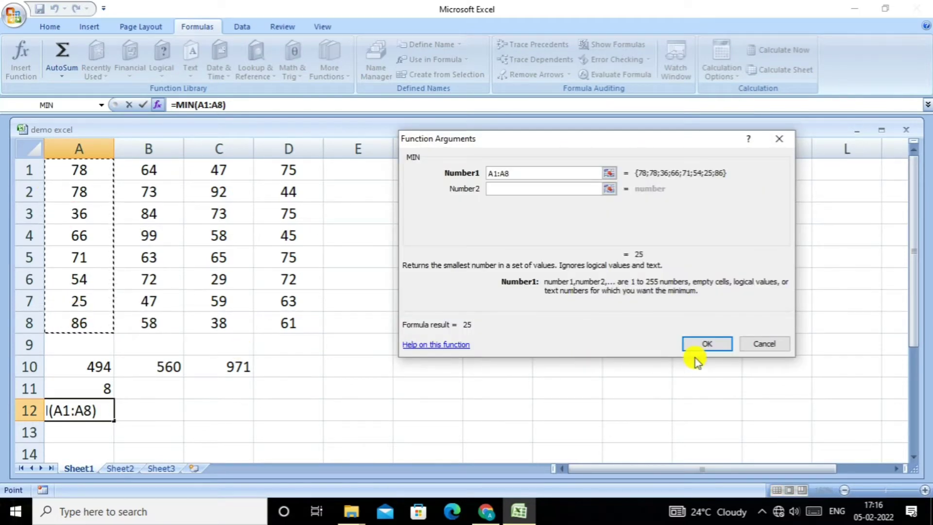
{"action": "left_click", "coordinate": [706, 344]}
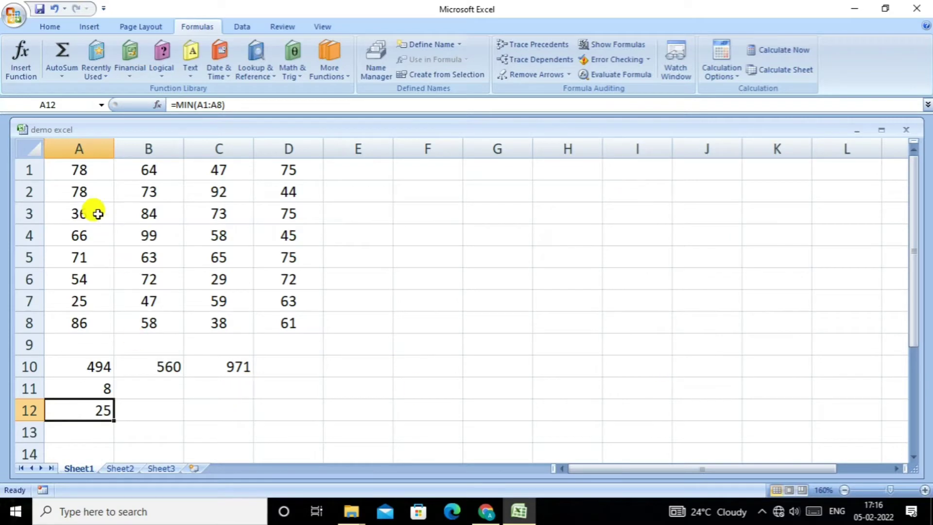
- Enter =MAX(A1:A8) in A13 via Insert Function, returning 86
{"action": "left_click", "coordinate": [97, 434]}
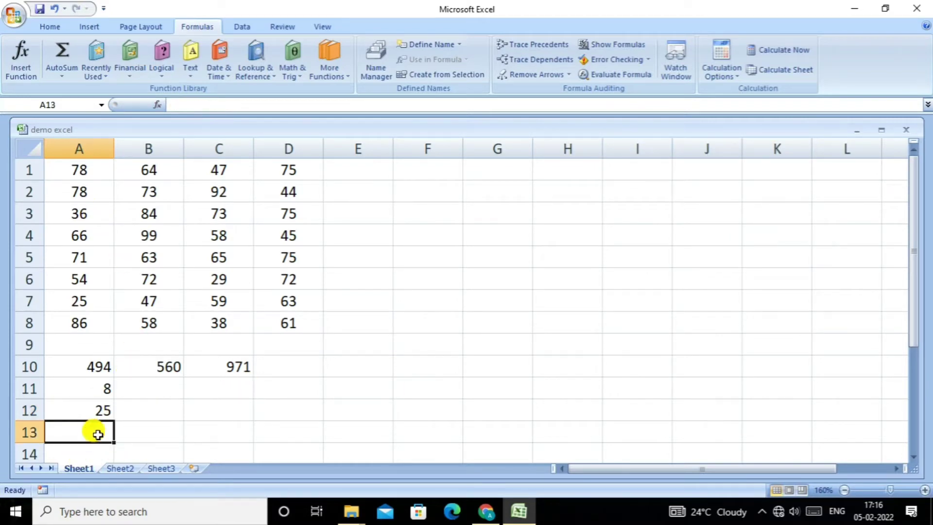
{"action": "left_click", "coordinate": [25, 72]}
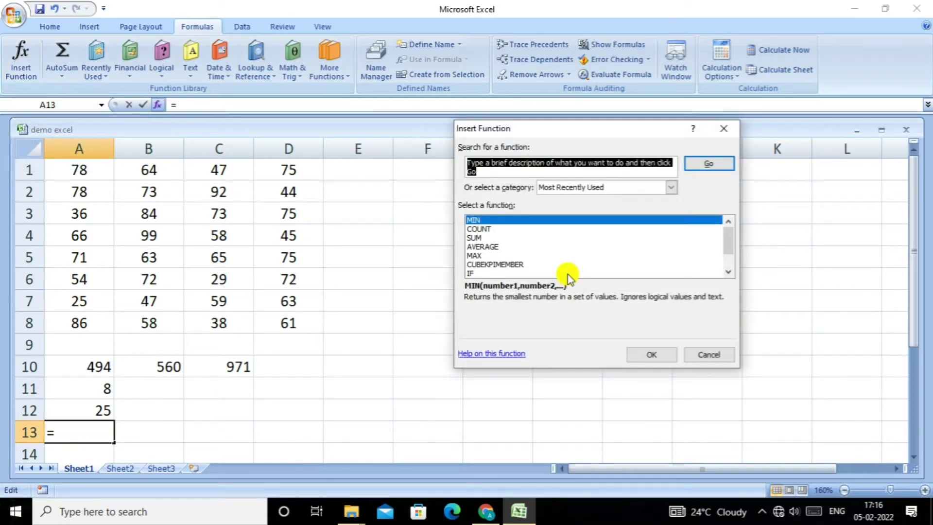
{"action": "type", "text": "ma"}
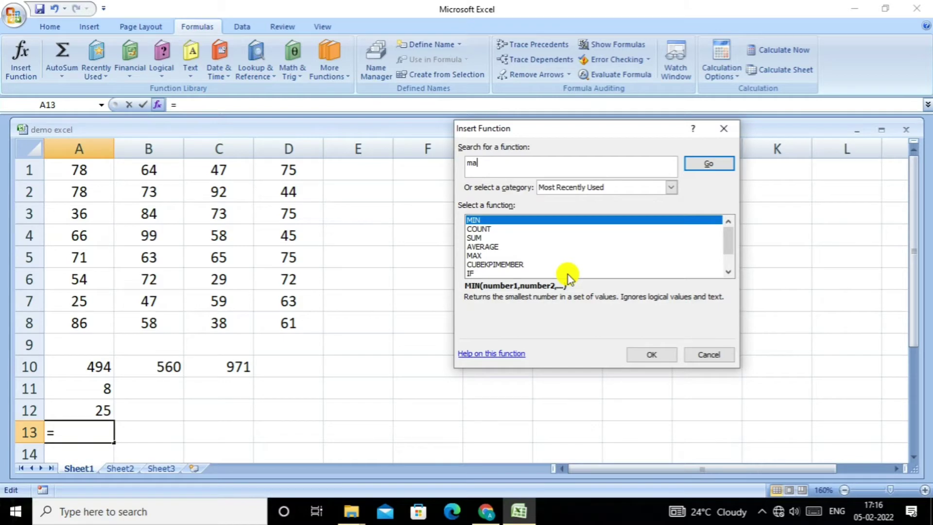
{"action": "type", "text": "x"}
{"action": "key", "text": "Return"}
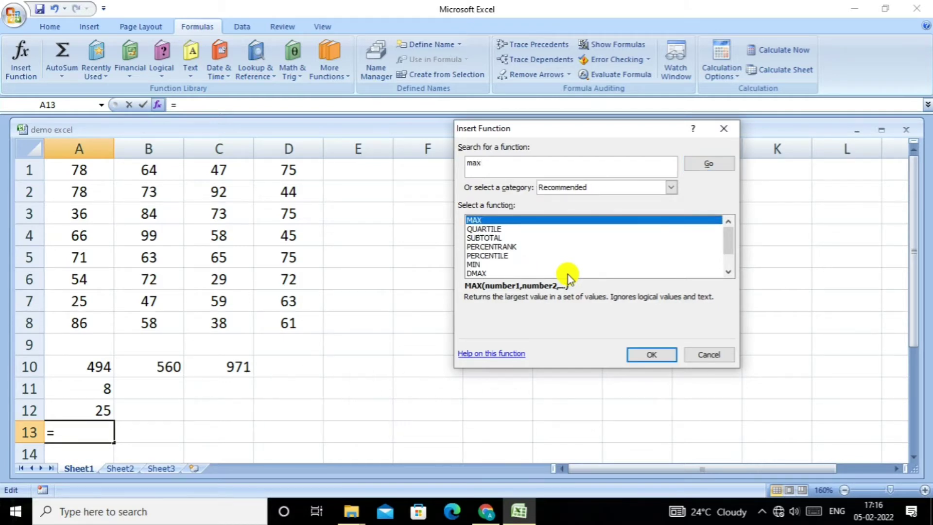
{"action": "left_click", "coordinate": [673, 356]}
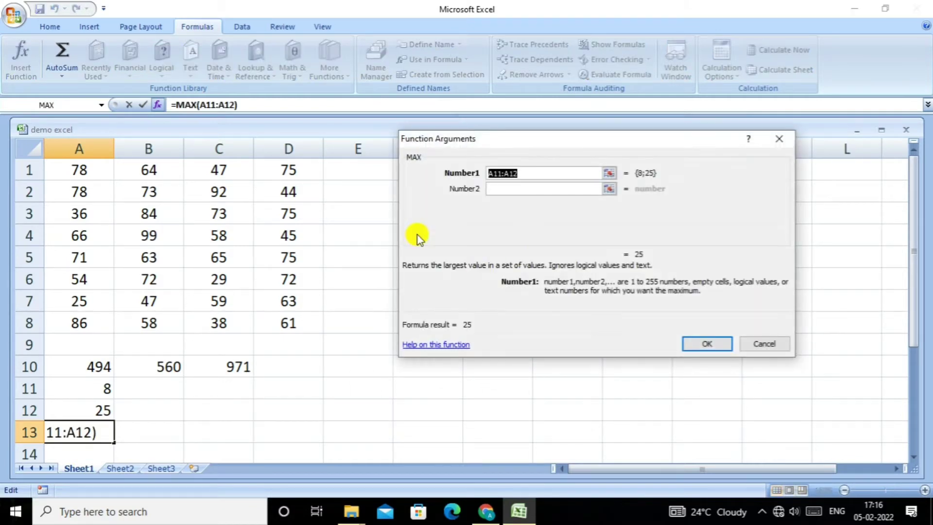
{"action": "left_click_drag", "start_coordinate": [92, 173], "coordinate": [100, 323]}
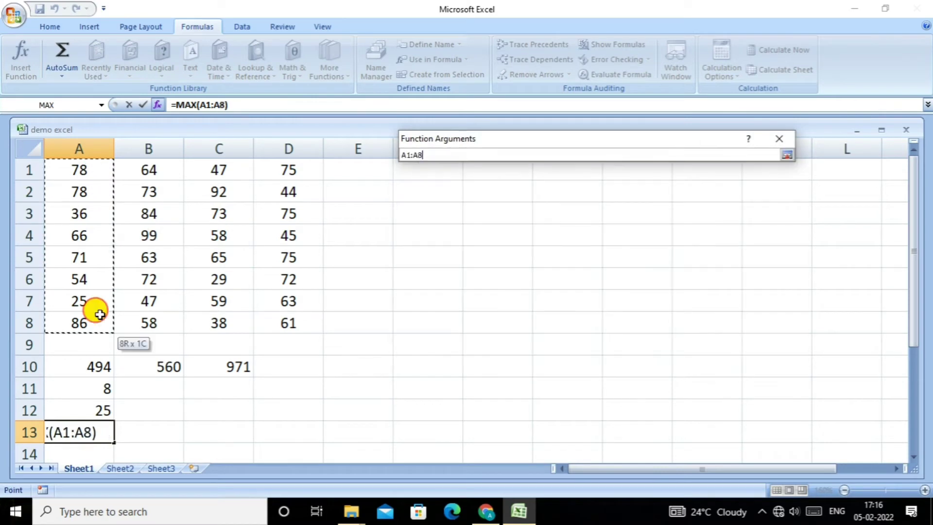
{"action": "left_click", "coordinate": [703, 344]}
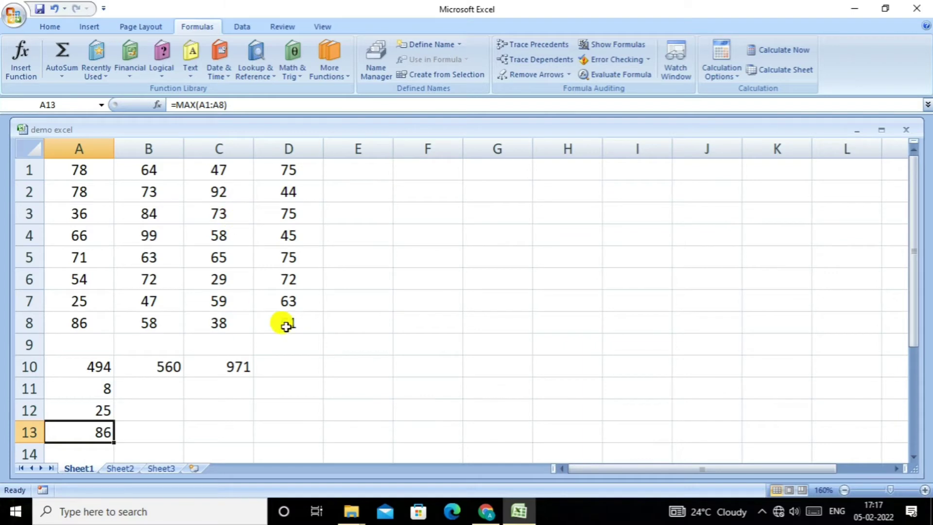
{"action": "left_click", "coordinate": [219, 435]}
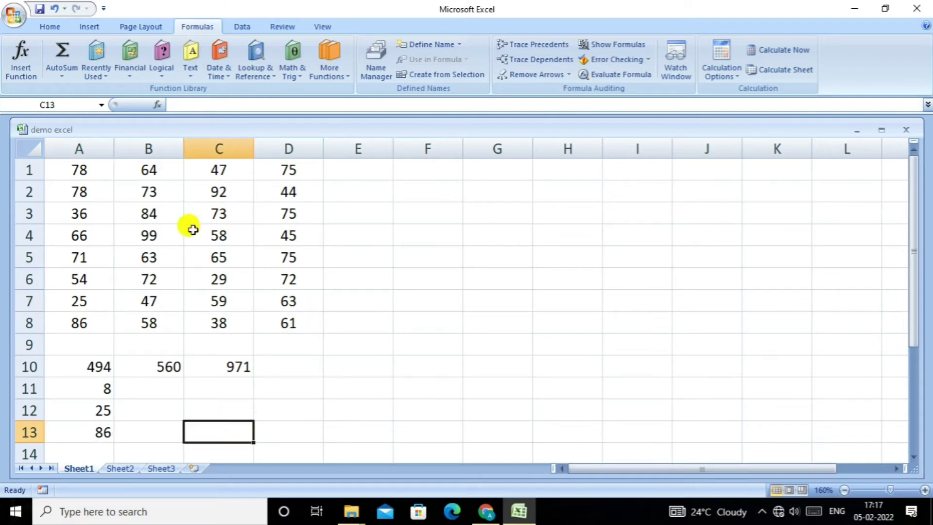
- Insert =AVERAGE(C1:D8) in C13 via Insert Function, giving 60.6875
{"action": "left_click", "coordinate": [26, 68]}
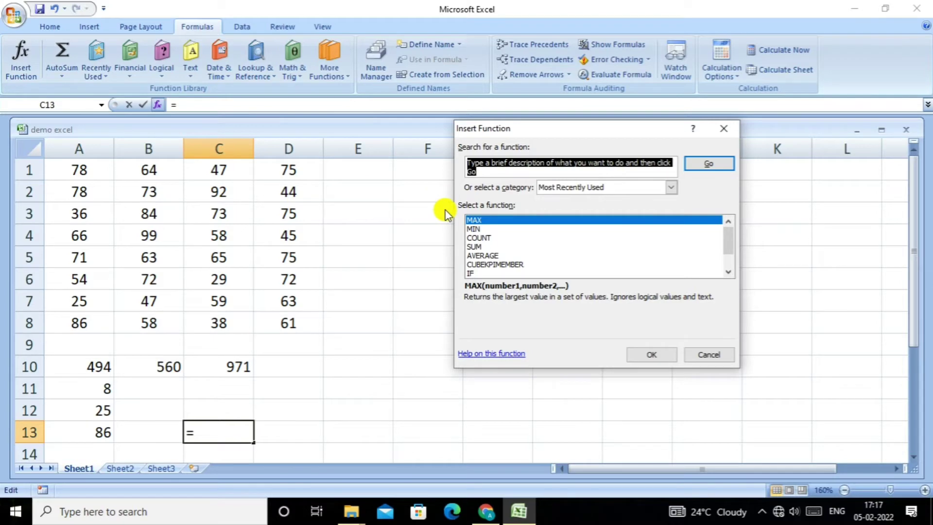
{"action": "type", "text": "ave"}
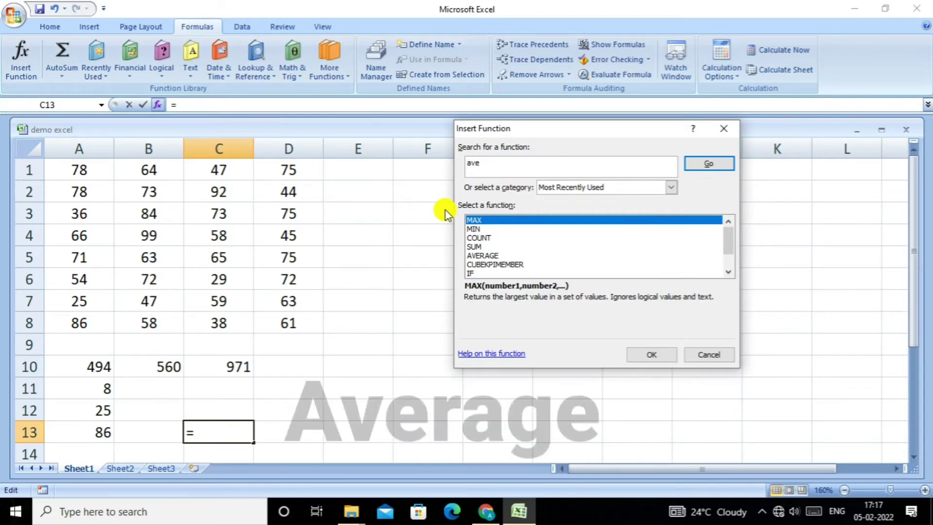
{"action": "type", "text": "rage"}
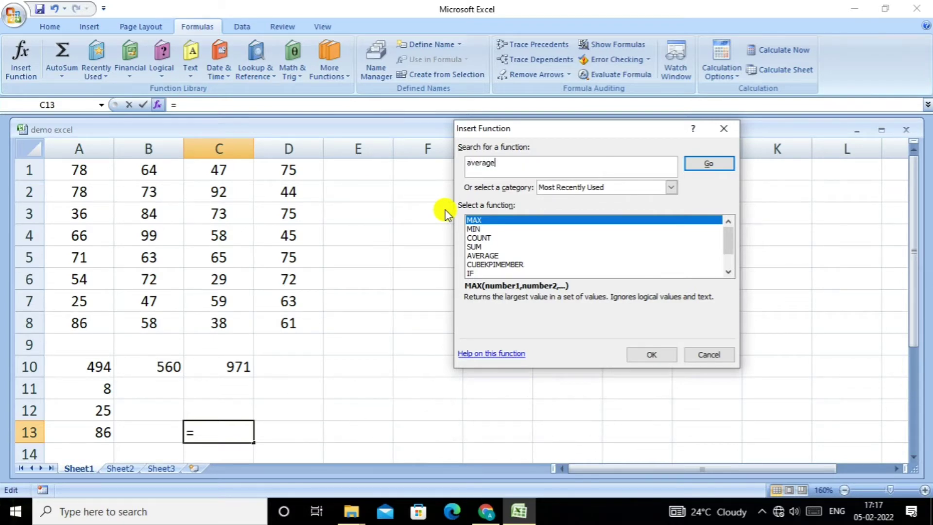
{"action": "key", "text": "Return"}
{"action": "key", "text": "Return"}
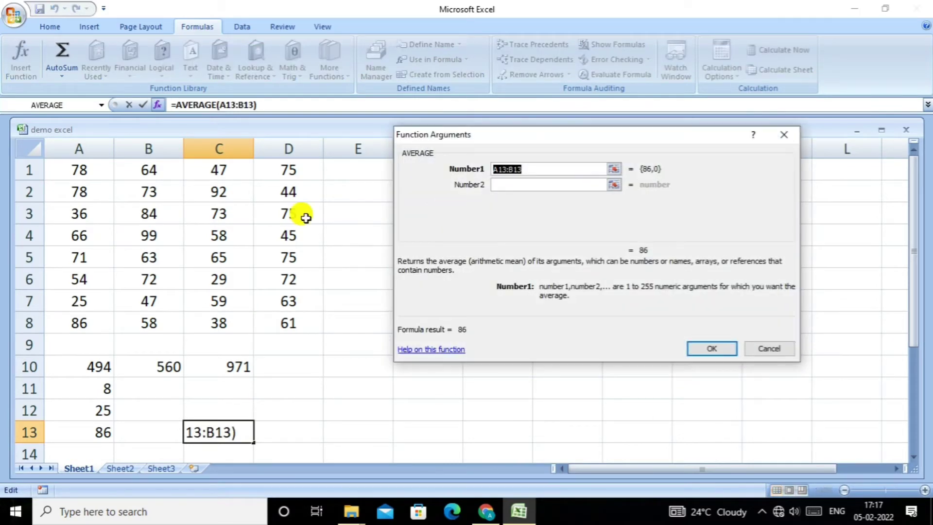
{"action": "left_click_drag", "start_coordinate": [227, 177], "coordinate": [280, 321]}
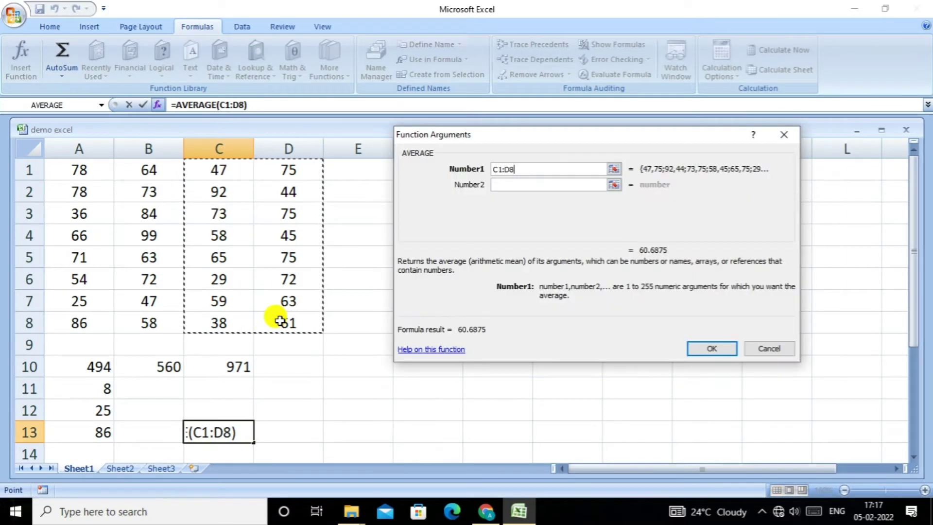
{"action": "left_click", "coordinate": [712, 349]}
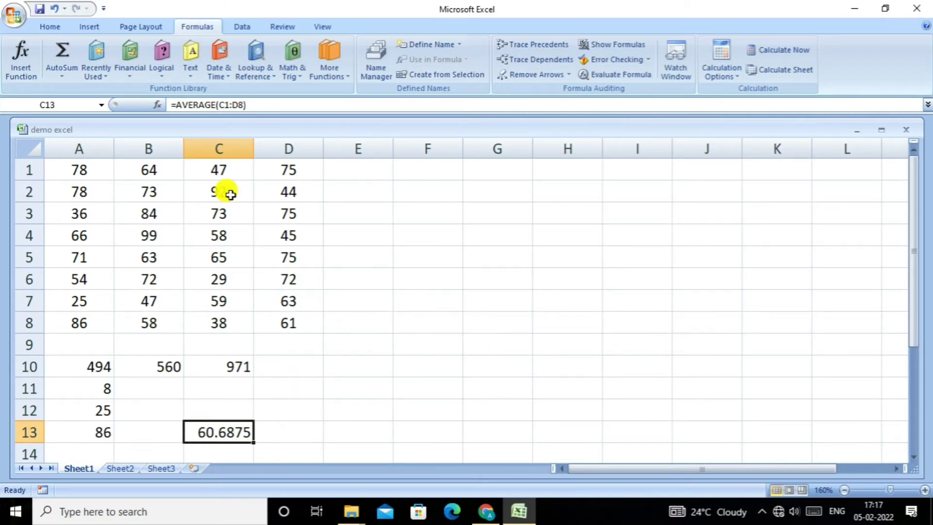
{"action": "left_click", "coordinate": [329, 381]}
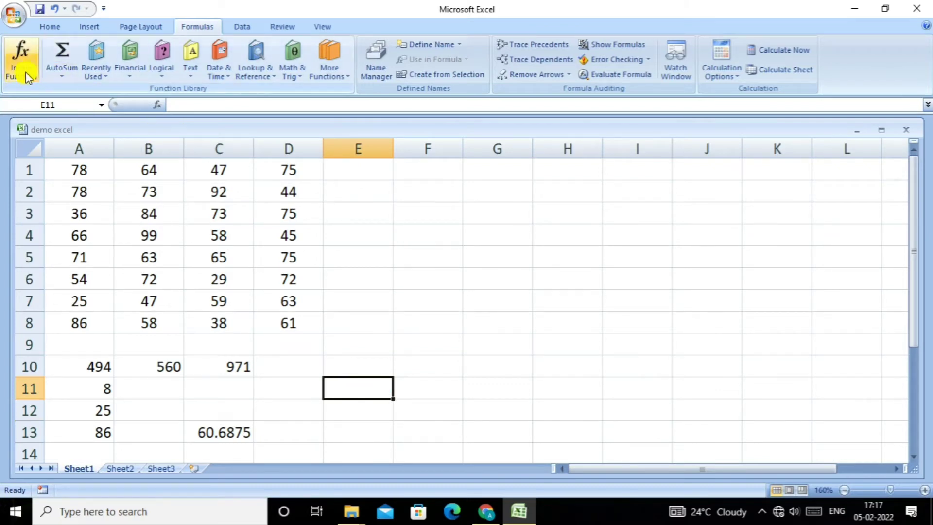
{"action": "left_click", "coordinate": [21, 59]}
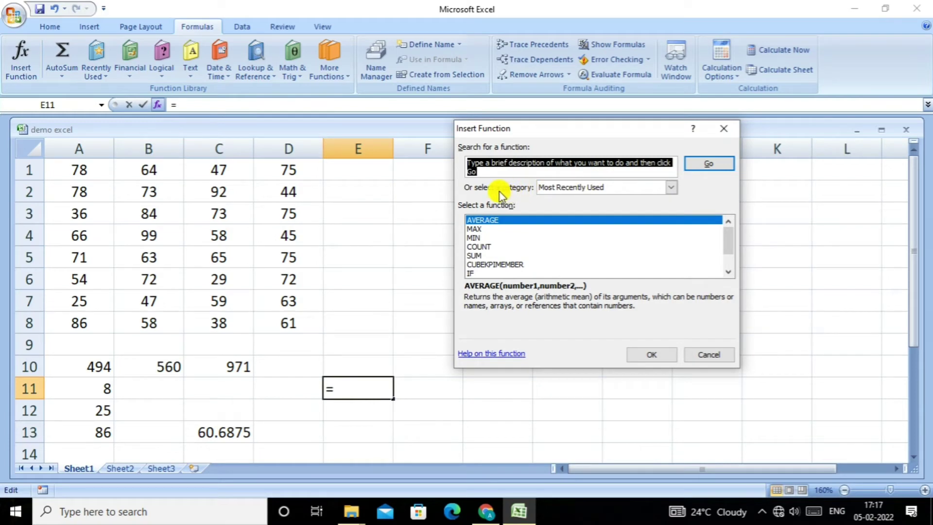
{"action": "left_click", "coordinate": [672, 190]}
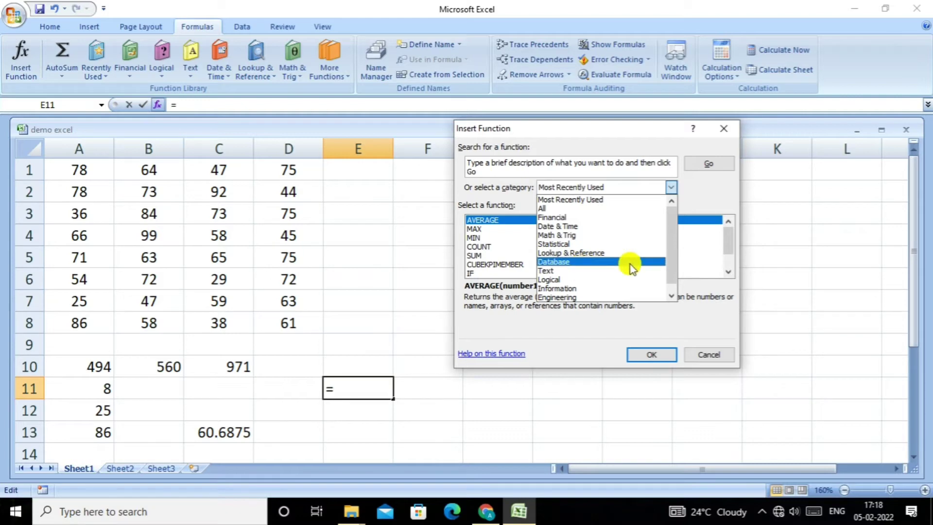
{"action": "scroll", "coordinate": [631, 264], "scroll_direction": "down", "scroll_amount": 1}
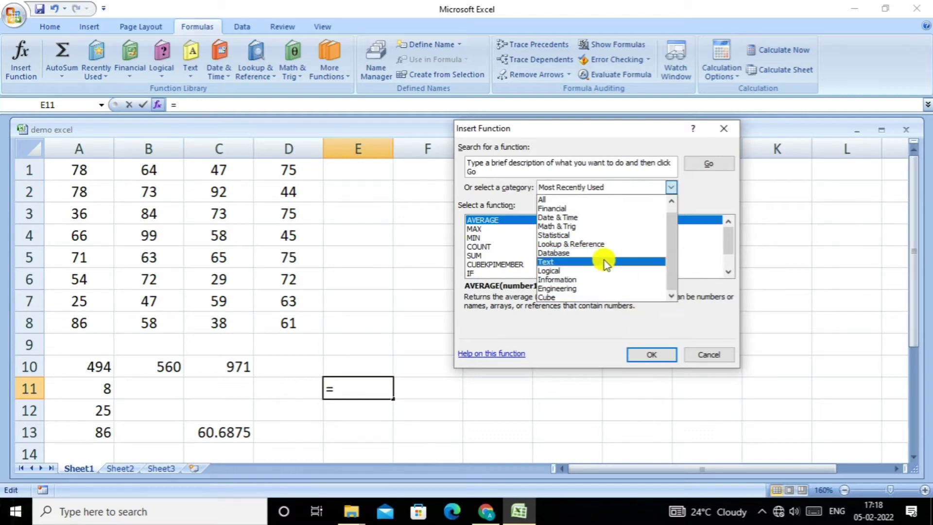
{"action": "left_click", "coordinate": [659, 349]}
{"action": "left_click", "coordinate": [654, 352]}
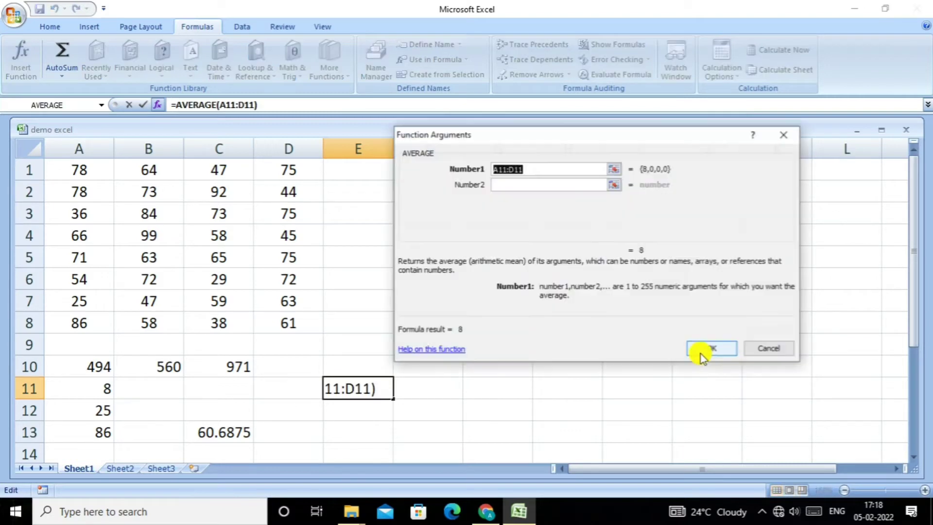
{"action": "left_click", "coordinate": [772, 349]}
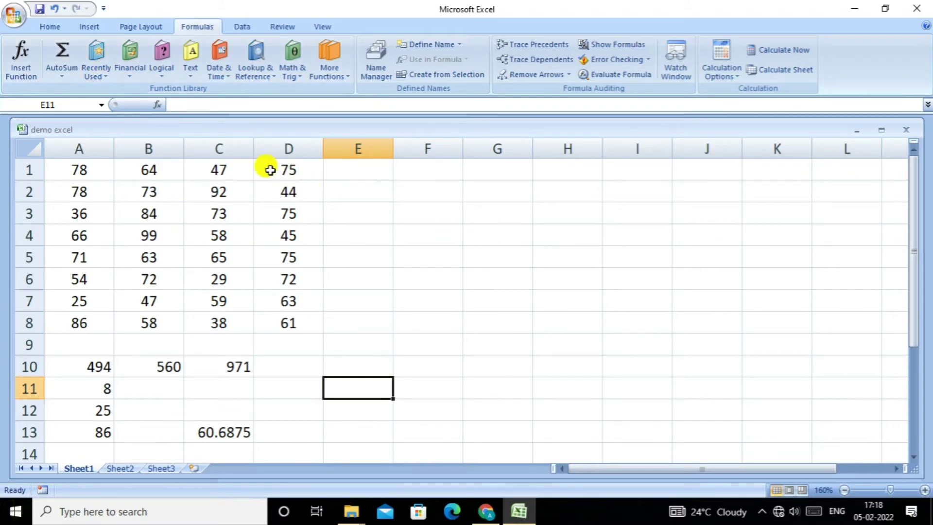
{"action": "left_click_drag", "start_coordinate": [292, 169], "coordinate": [304, 344]}
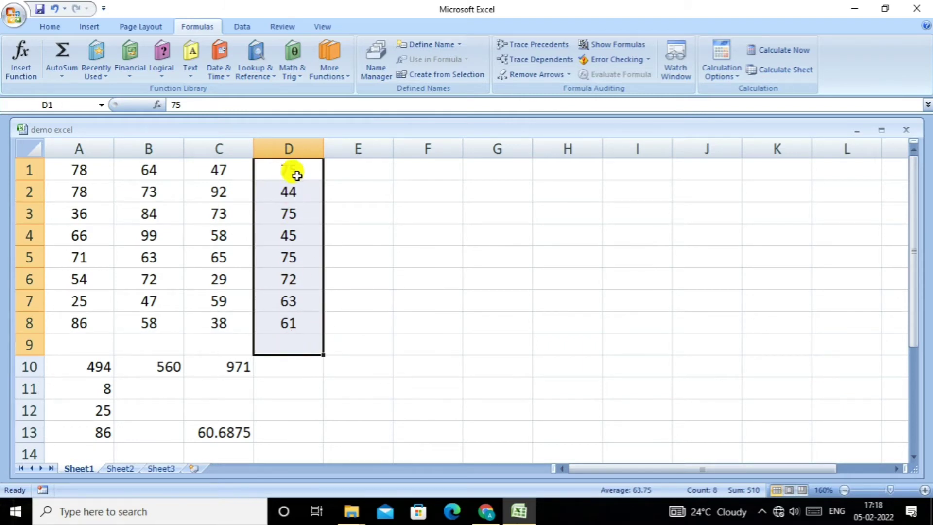
{"action": "left_click", "coordinate": [61, 75]}
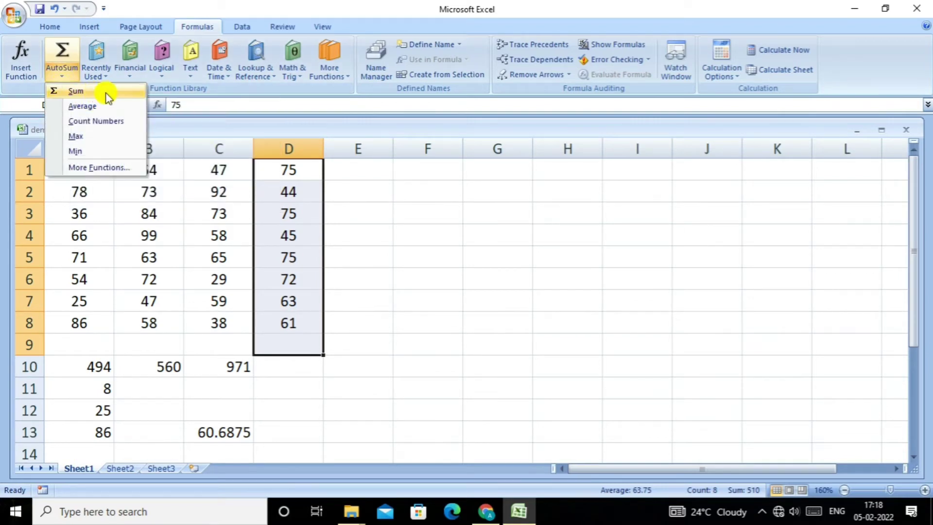
{"action": "left_click", "coordinate": [85, 92]}
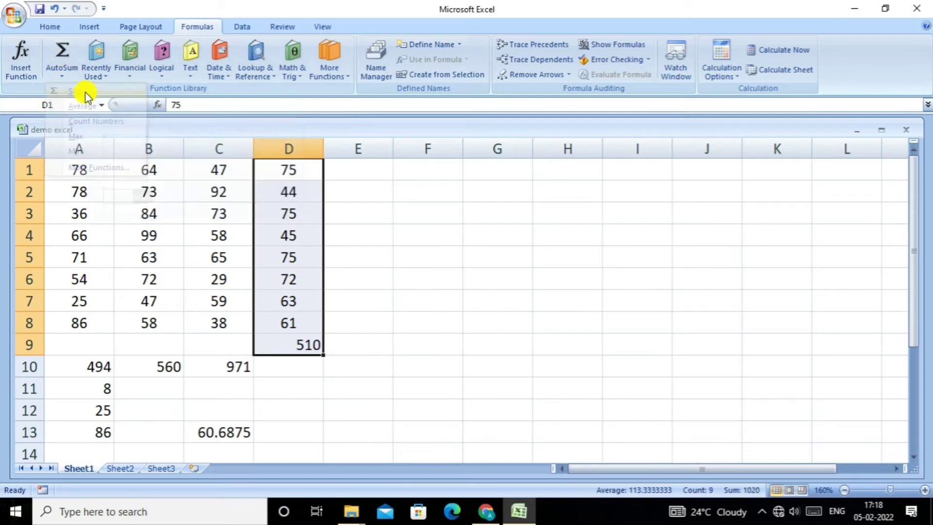
{"action": "left_click", "coordinate": [68, 82]}
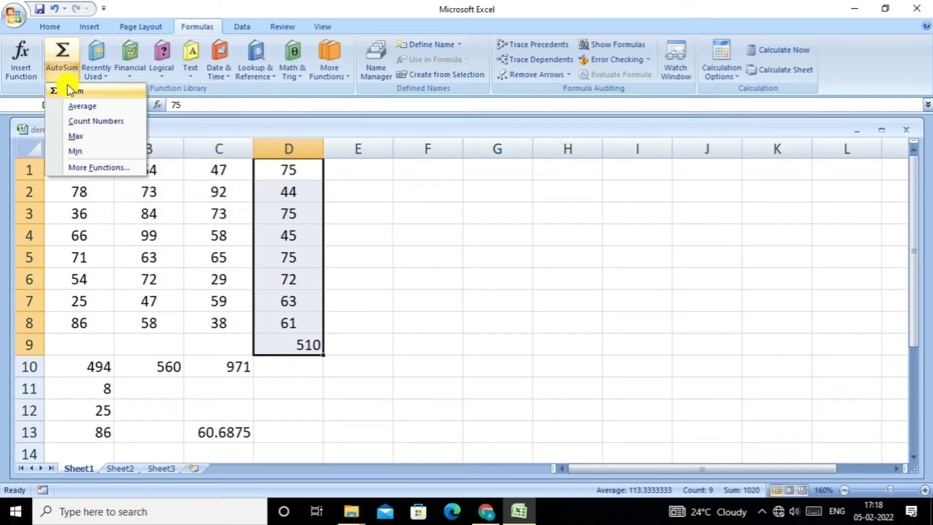
{"action": "left_click", "coordinate": [83, 107]}
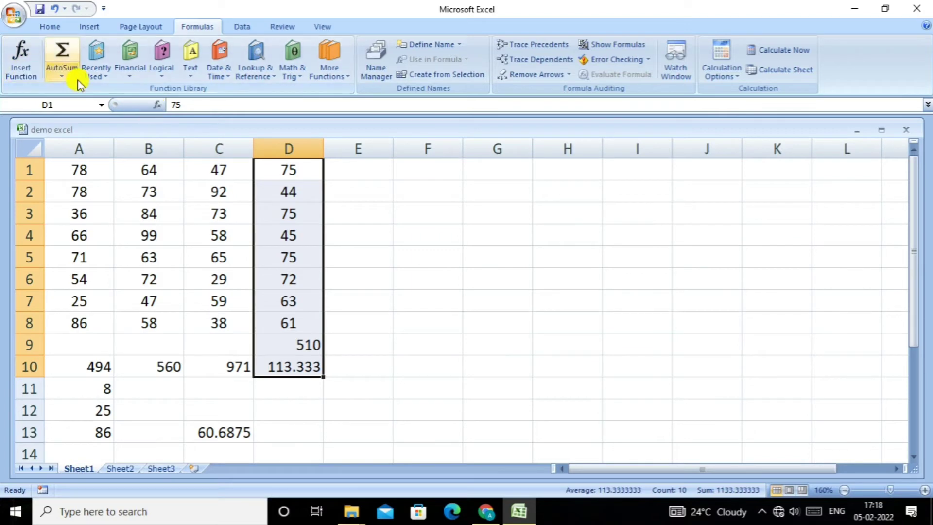
{"action": "left_click", "coordinate": [62, 74]}
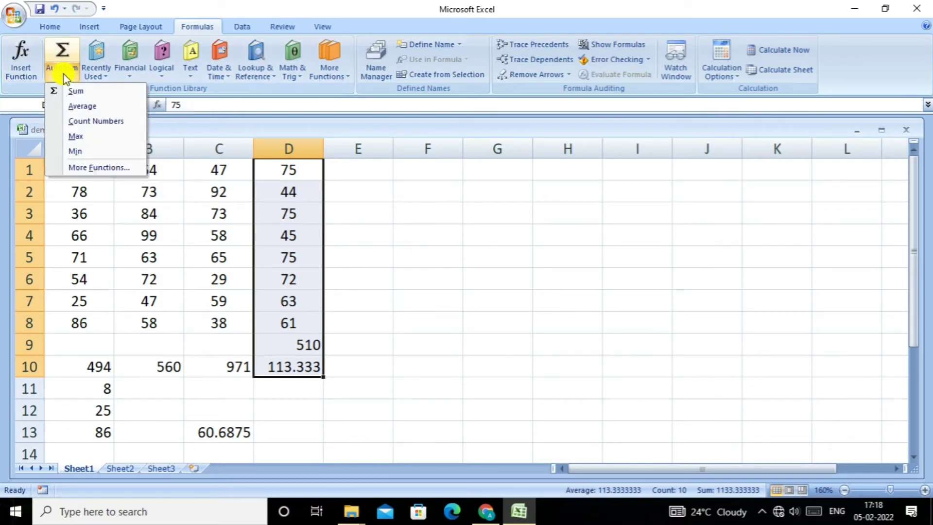
{"action": "left_click", "coordinate": [79, 138]}
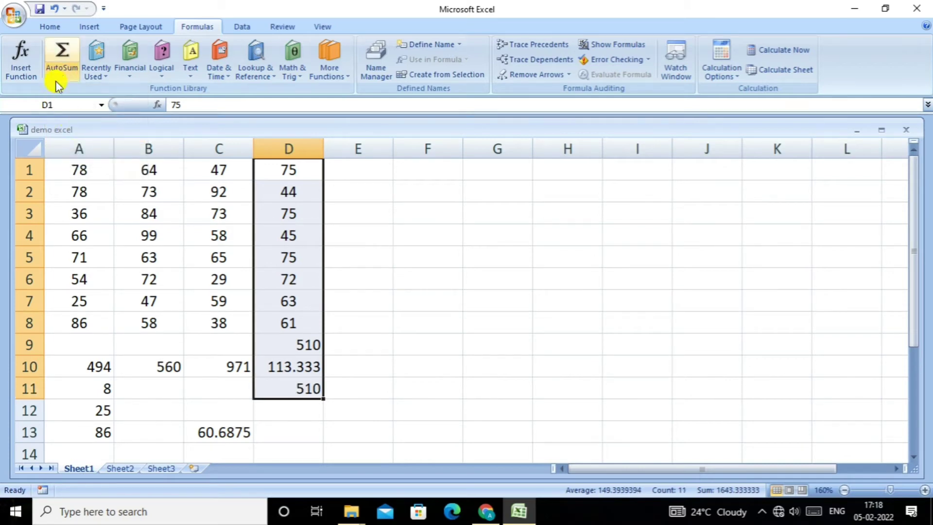
{"action": "left_click", "coordinate": [59, 77]}
{"action": "left_click", "coordinate": [79, 151]}
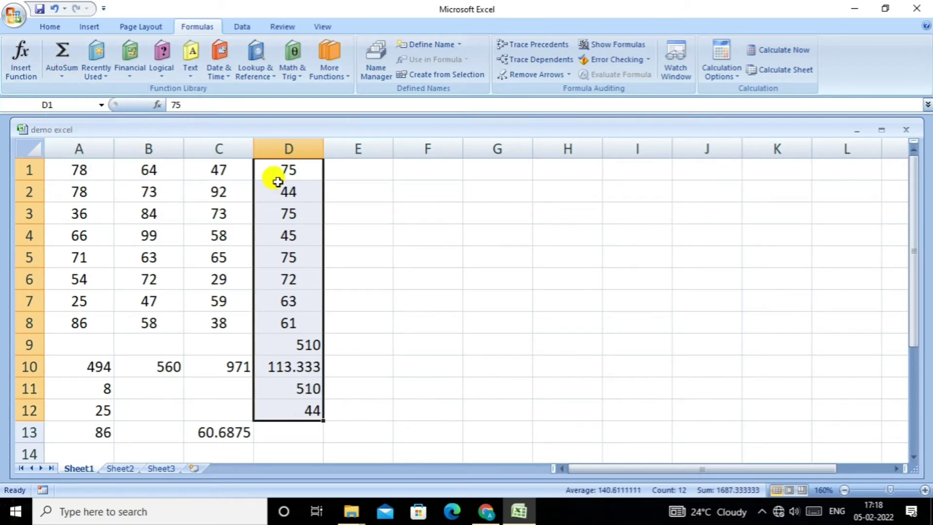
{"action": "left_click", "coordinate": [350, 190]}
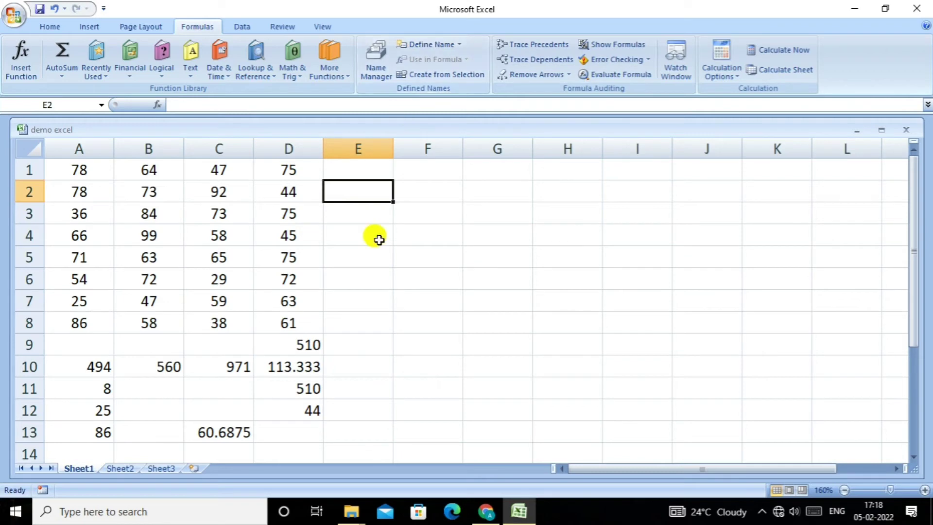
- Define the name 'blocka' for A1:B8 with Define Name
{"action": "left_click_drag", "start_coordinate": [83, 168], "coordinate": [129, 316]}
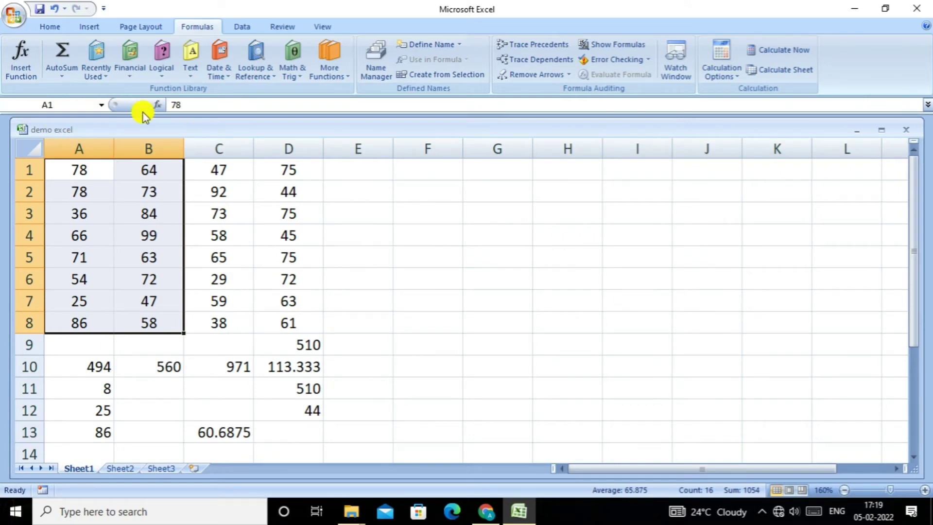
{"action": "left_click", "coordinate": [423, 45]}
{"action": "type", "text": "block"}
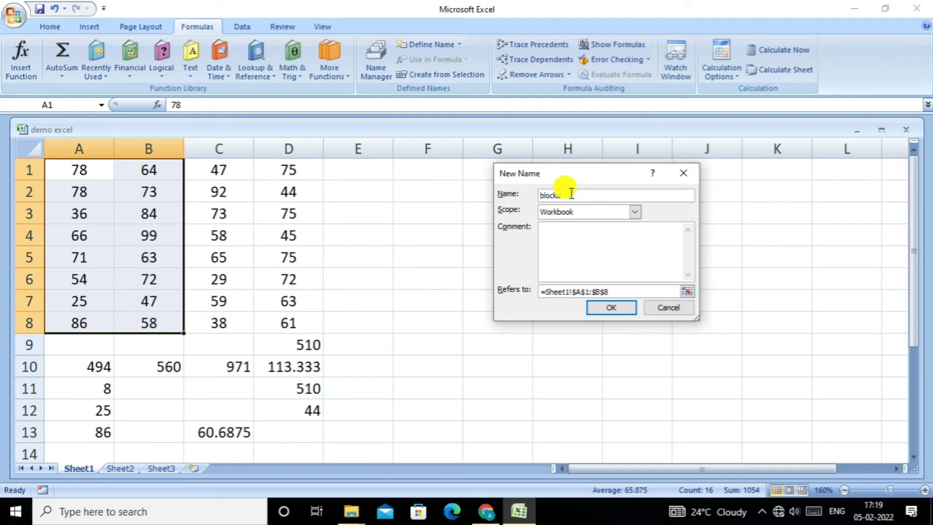
{"action": "key", "text": "Return"}
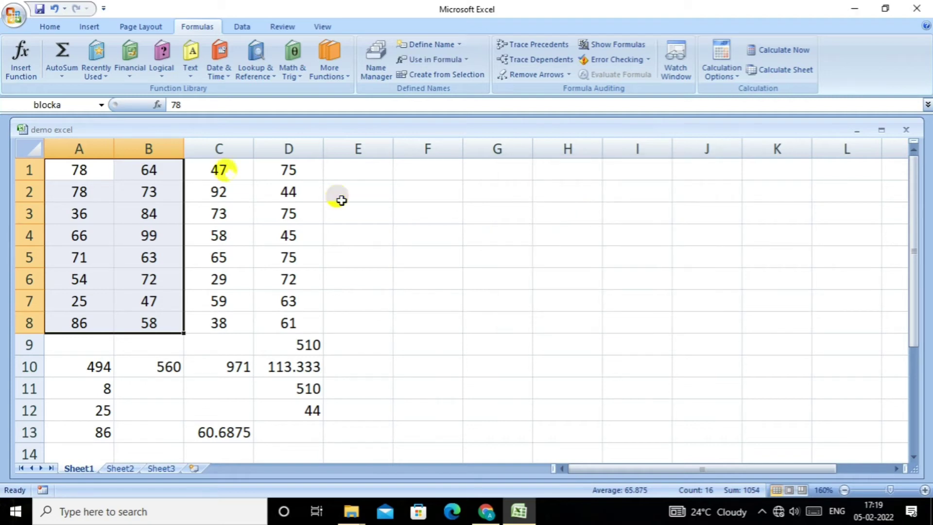
{"action": "left_click", "coordinate": [413, 234]}
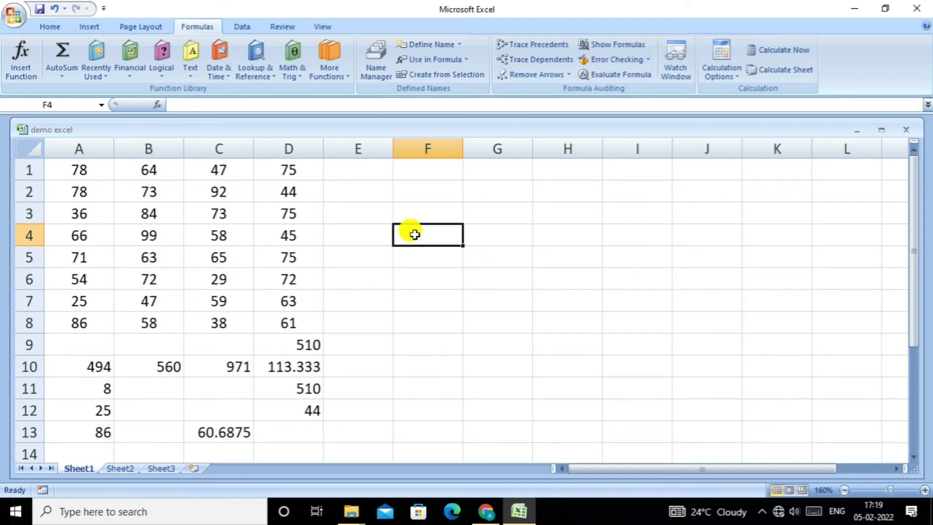
- Type =SUM(blocka) into F4 using autocomplete to show 1054, then select C1:D8
{"action": "type", "text": "="}
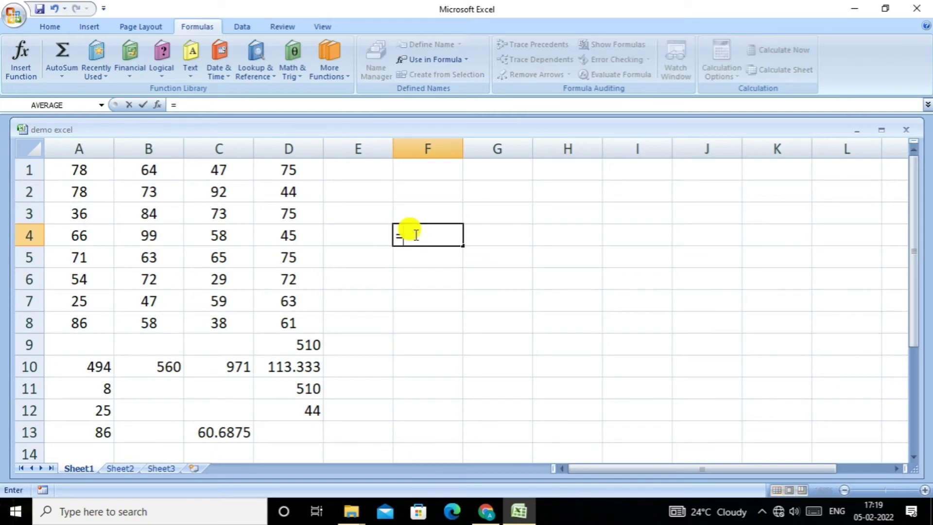
{"action": "type", "text": "sum"}
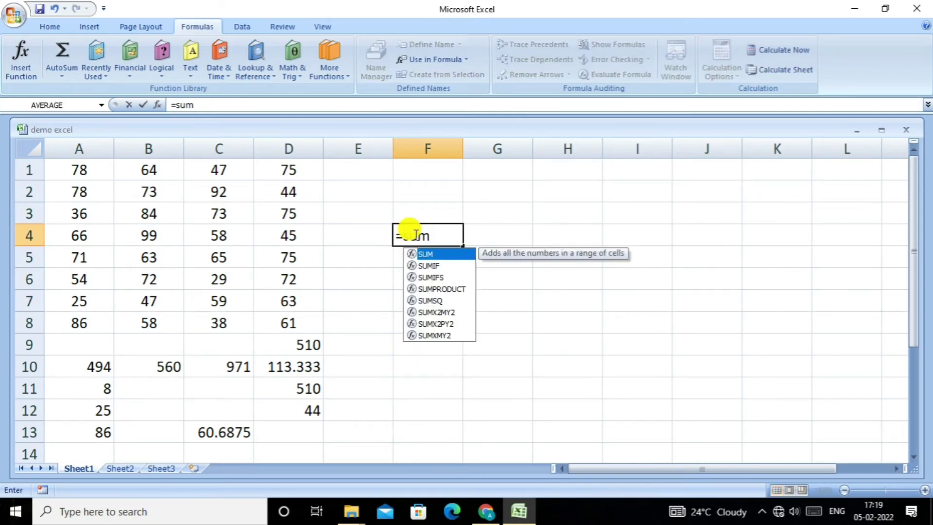
{"action": "key", "text": "Tab"}
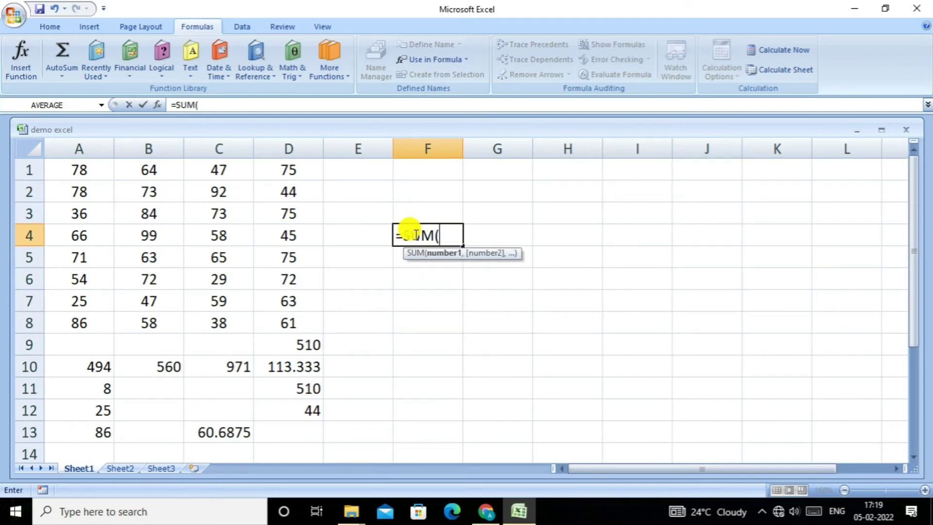
{"action": "type", "text": "blo"}
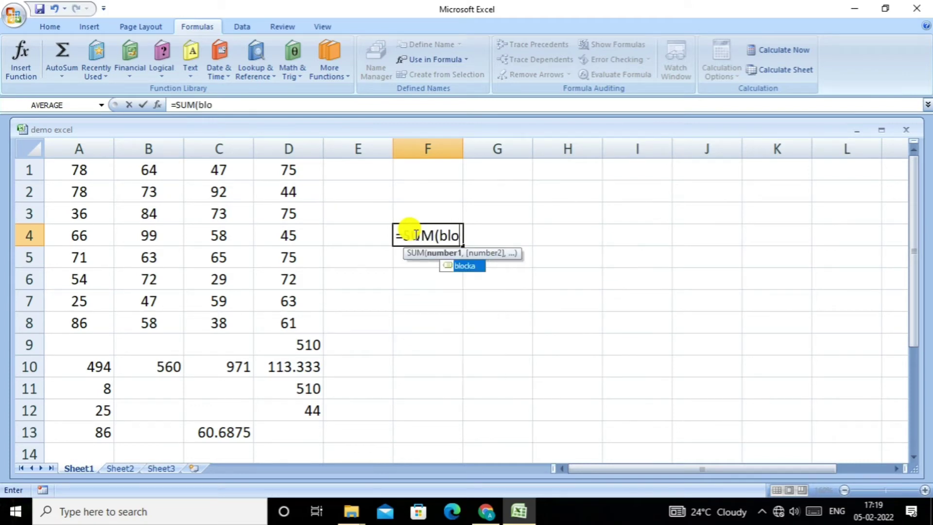
{"action": "type", "text": "cka"}
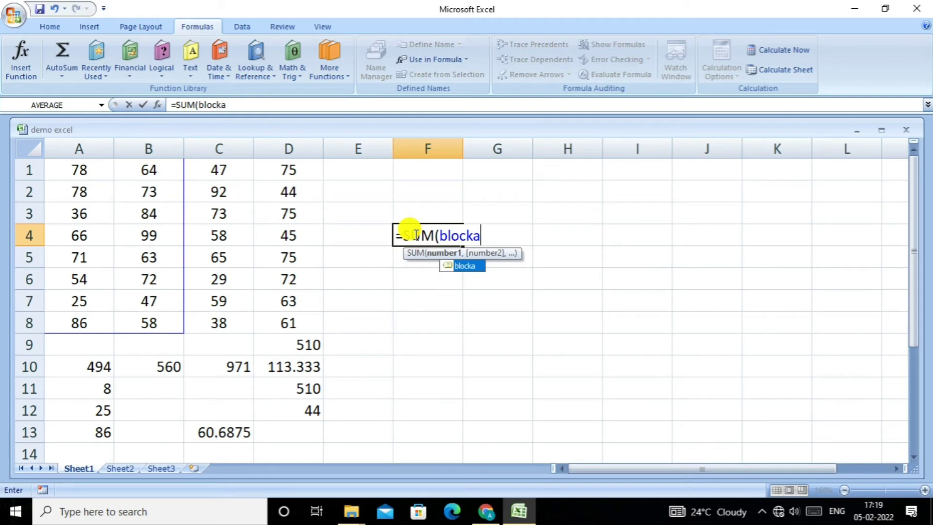
{"action": "key", "text": "Return"}
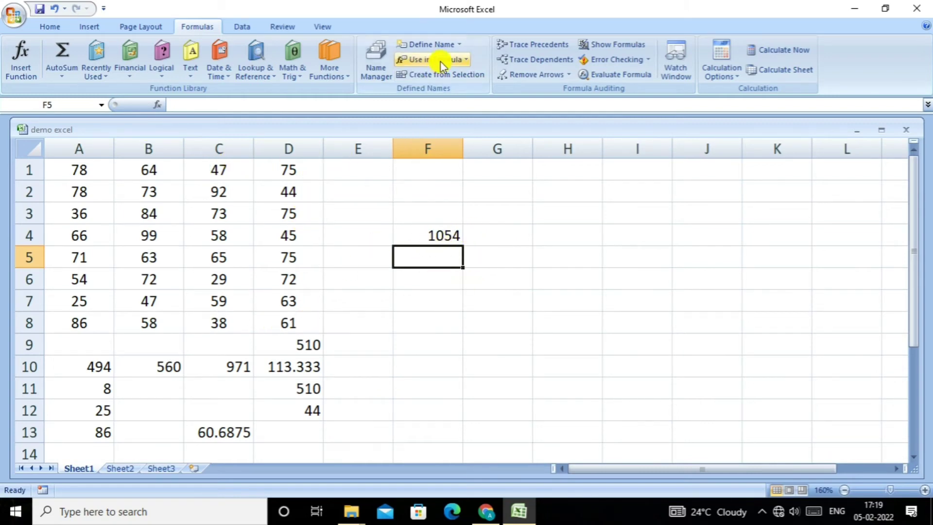
{"action": "mouse_move", "coordinate": [222, 171]}
{"action": "left_mouse_down"}
{"action": "mouse_move", "coordinate": [304, 283]}
{"action": "mouse_move", "coordinate": [305, 323]}
{"action": "left_mouse_up"}
- Name C1:D8 'blockb' and enter =SUM(blockb) in F5, which shows 971
{"action": "left_click", "coordinate": [437, 46]}
{"action": "type", "text": "blockb"}
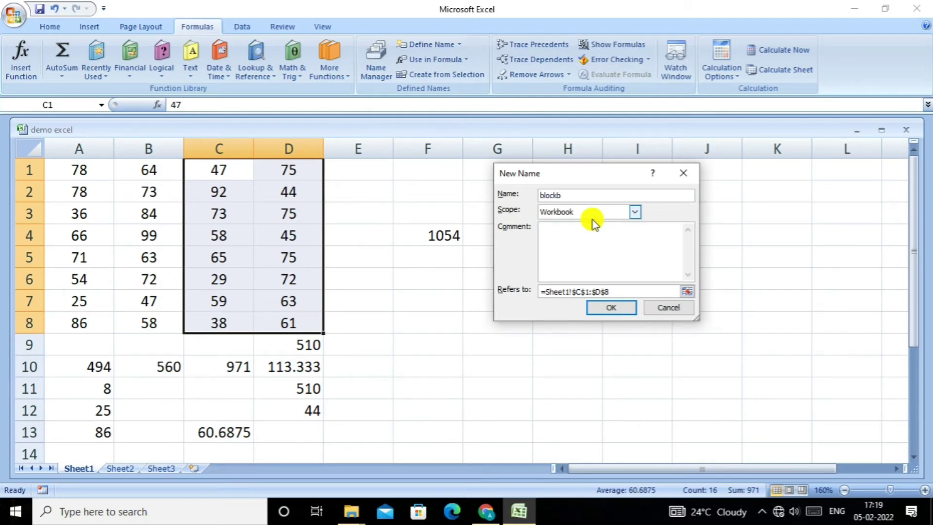
{"action": "key", "text": "Return"}
{"action": "left_click", "coordinate": [433, 267]}
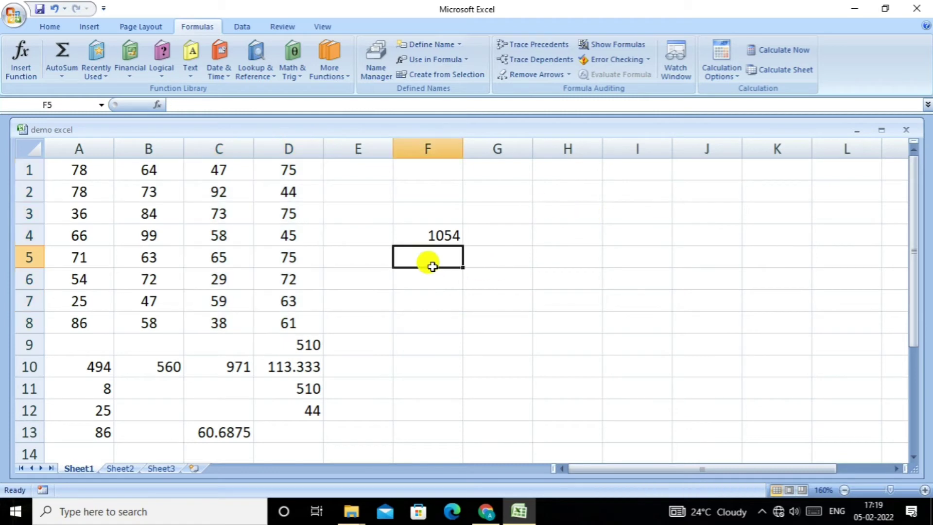
{"action": "type", "text": "="}
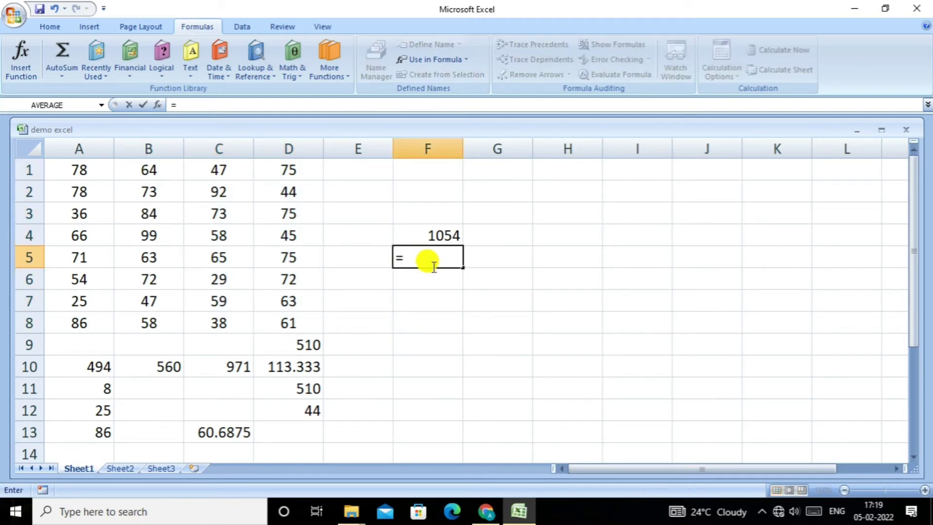
{"action": "type", "text": "sum"}
{"action": "key", "text": "Tab"}
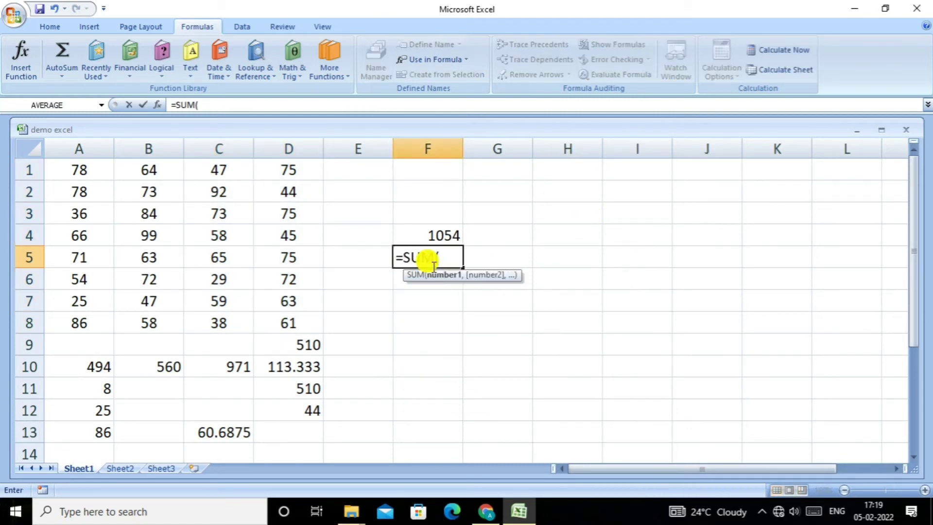
{"action": "type", "text": "b"}
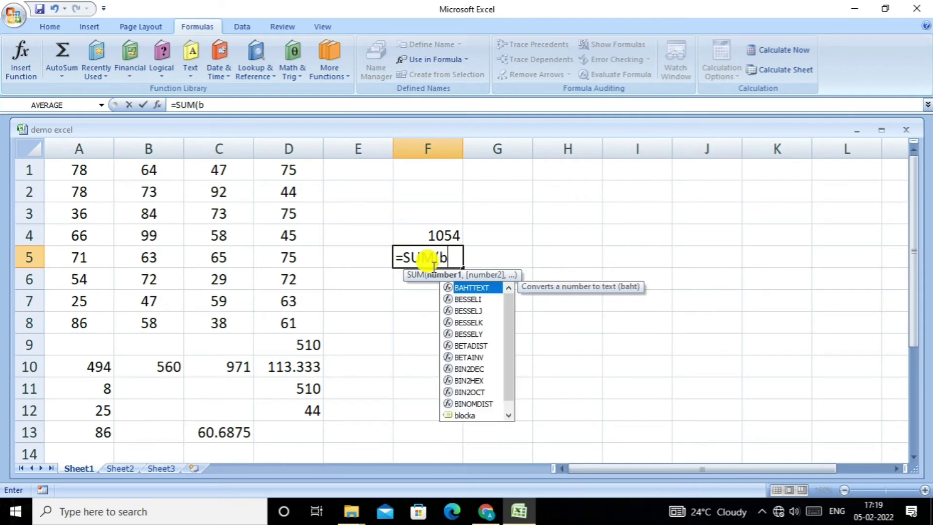
{"action": "type", "text": "lockb"}
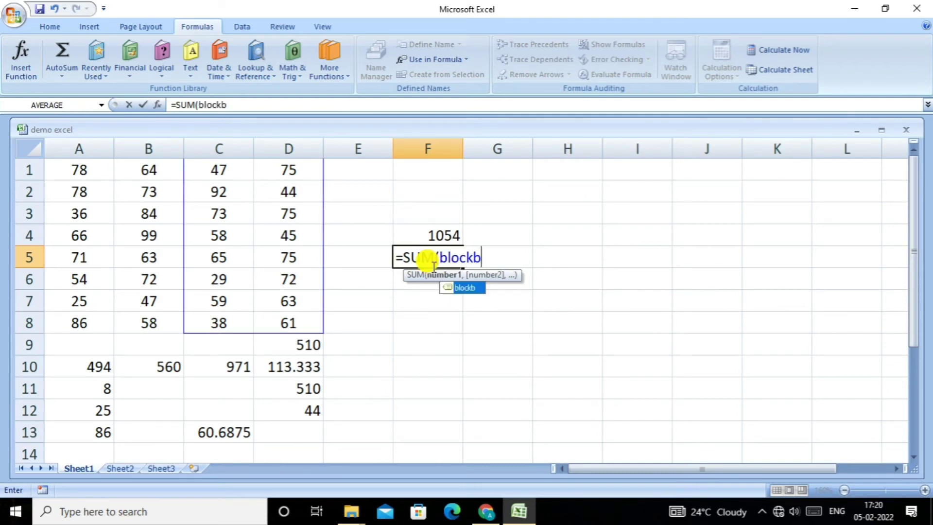
{"action": "key", "text": "Return"}
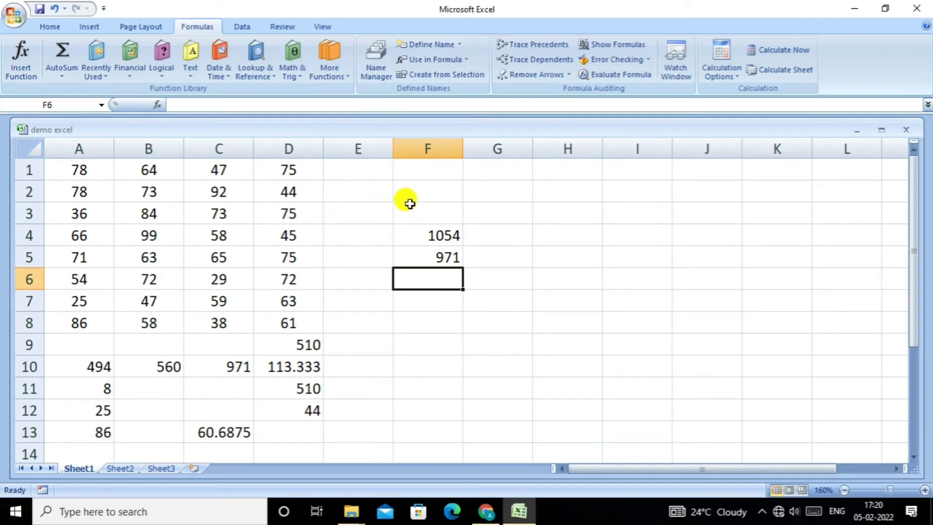
- Review blocka and blockb in Name Manager, then list the names available for formulas
{"action": "left_click", "coordinate": [376, 63]}
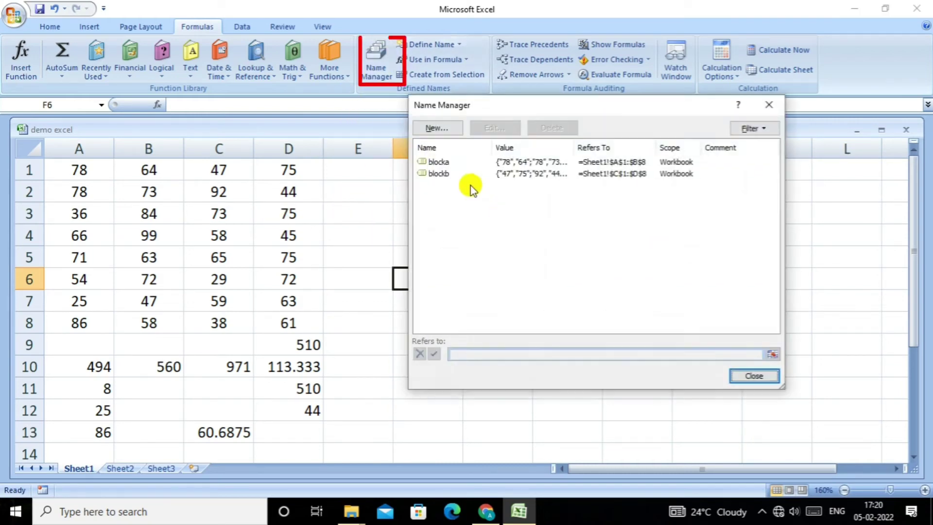
{"action": "left_click", "coordinate": [466, 165]}
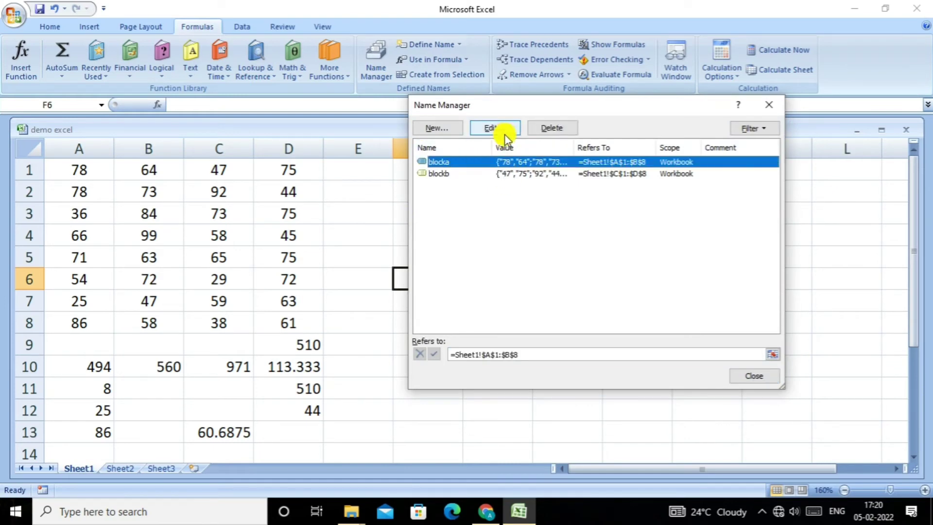
{"action": "left_click", "coordinate": [508, 211]}
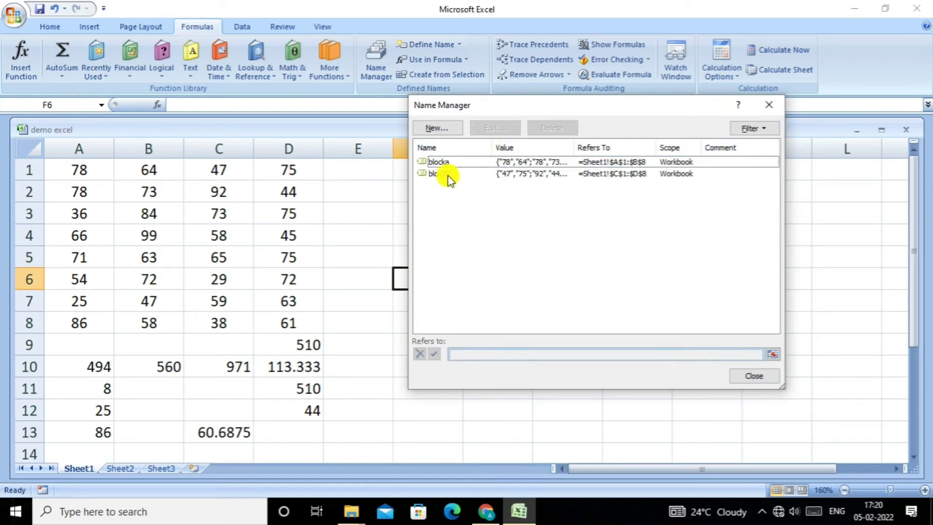
{"action": "left_click", "coordinate": [437, 128]}
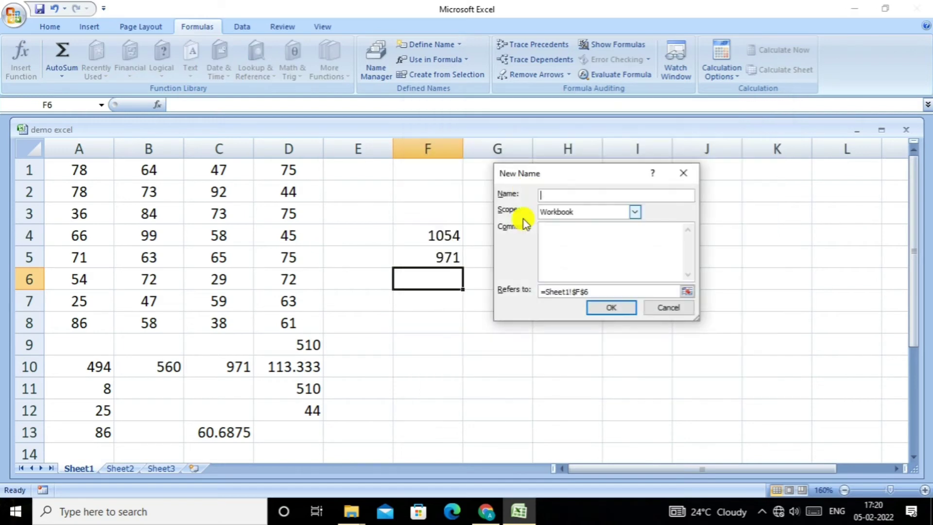
{"action": "left_click", "coordinate": [682, 183]}
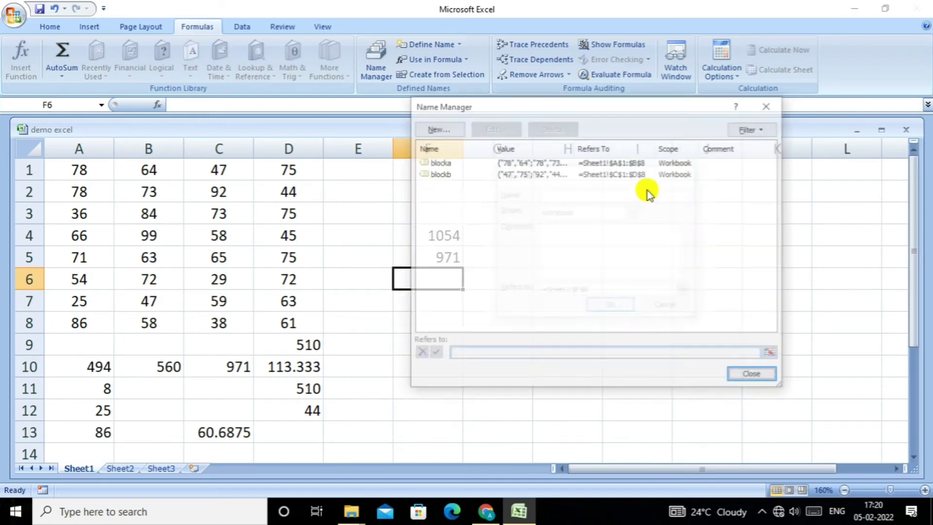
{"action": "left_click", "coordinate": [776, 109]}
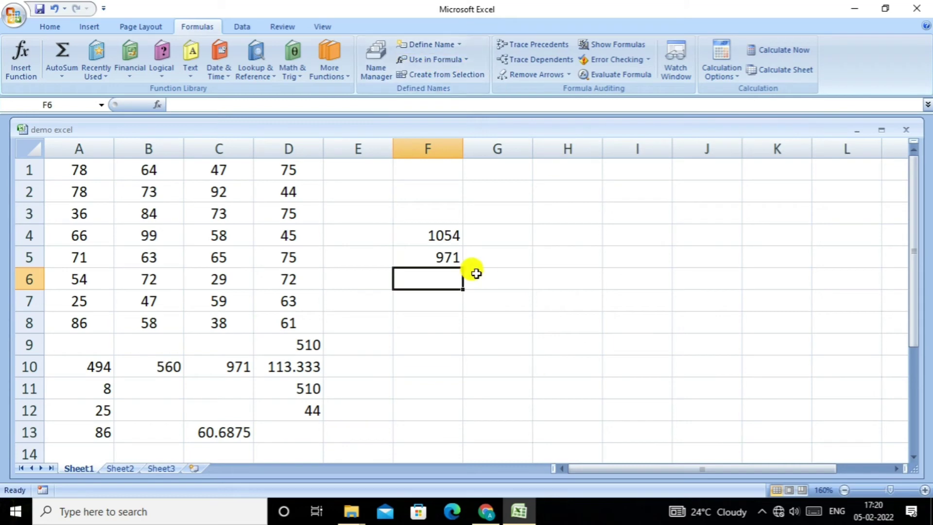
{"action": "left_click", "coordinate": [436, 60]}
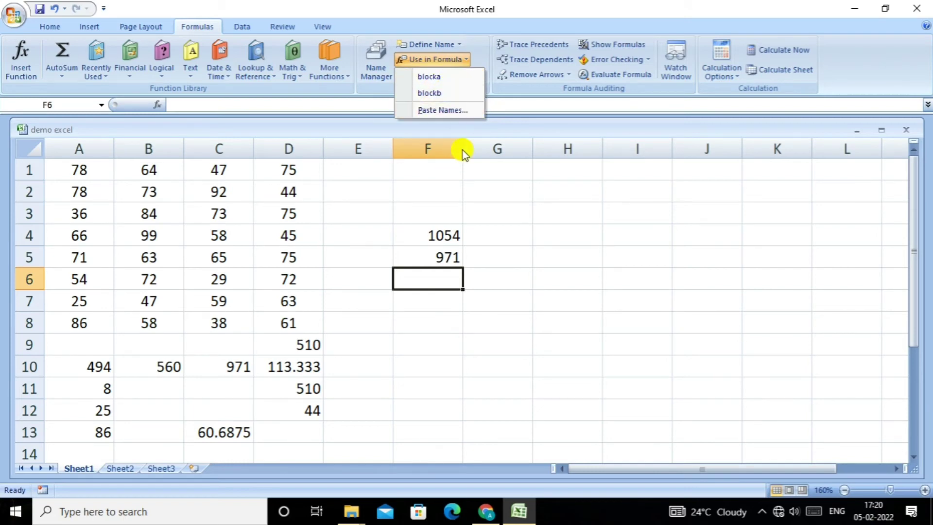
{"action": "left_click", "coordinate": [479, 186]}
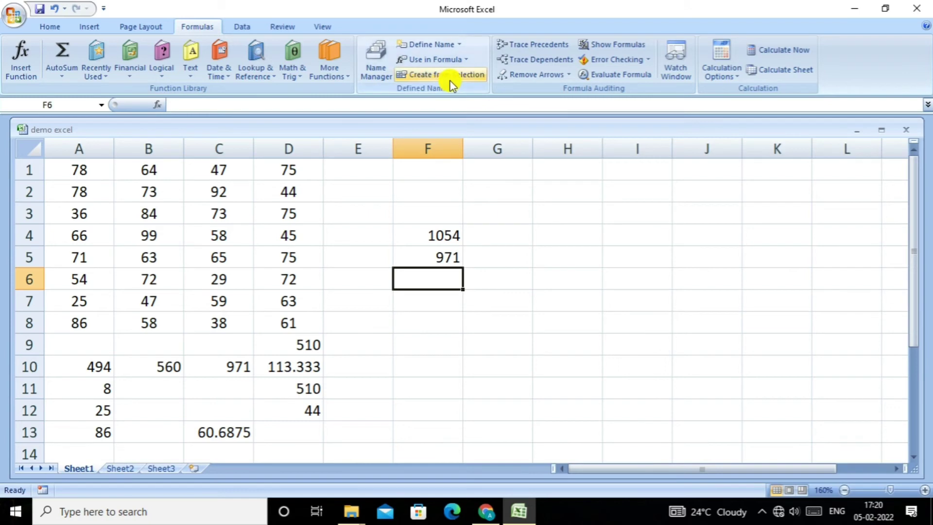
{"action": "left_click", "coordinate": [475, 80]}
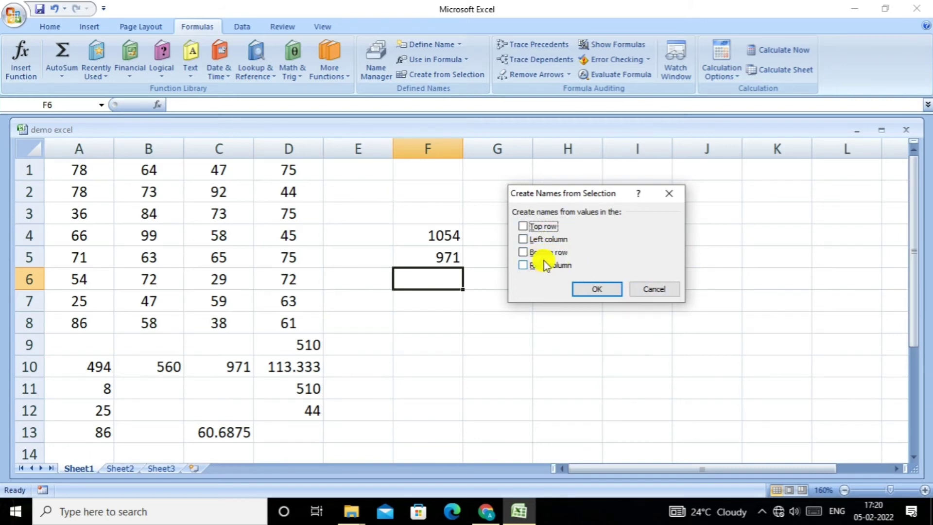
{"action": "left_click", "coordinate": [661, 291]}
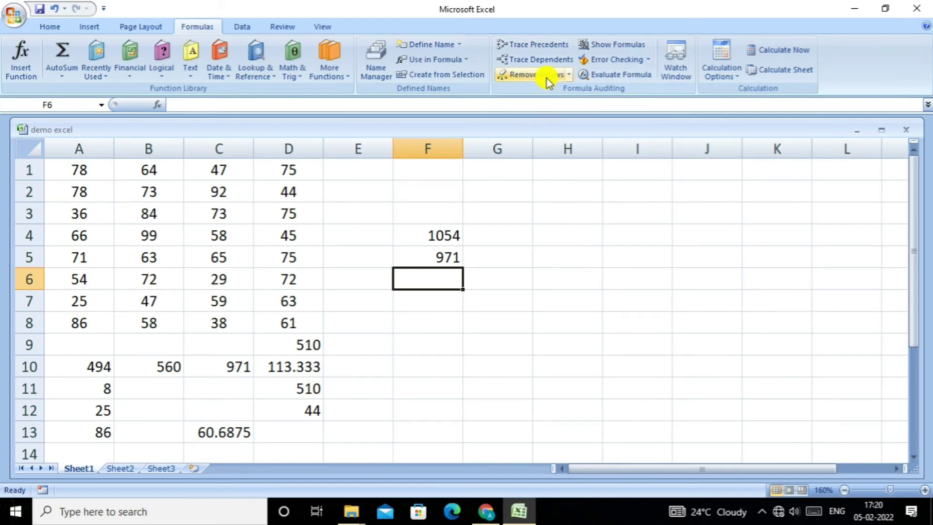
{"action": "left_click", "coordinate": [578, 325]}
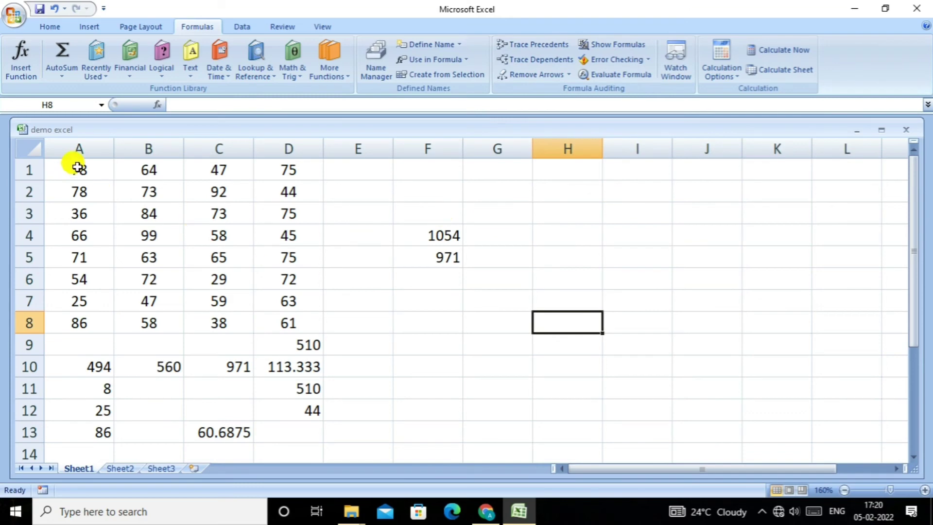
- Trace the dependents of block A1:B8, showing arrows to F4 and A10–A13
{"action": "left_click_drag", "start_coordinate": [77, 168], "coordinate": [135, 329]}
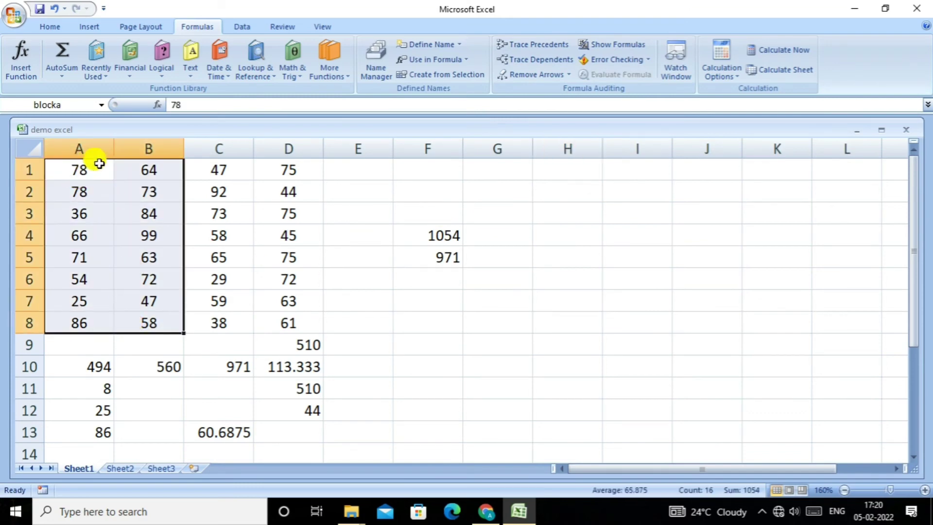
{"action": "left_click", "coordinate": [555, 64]}
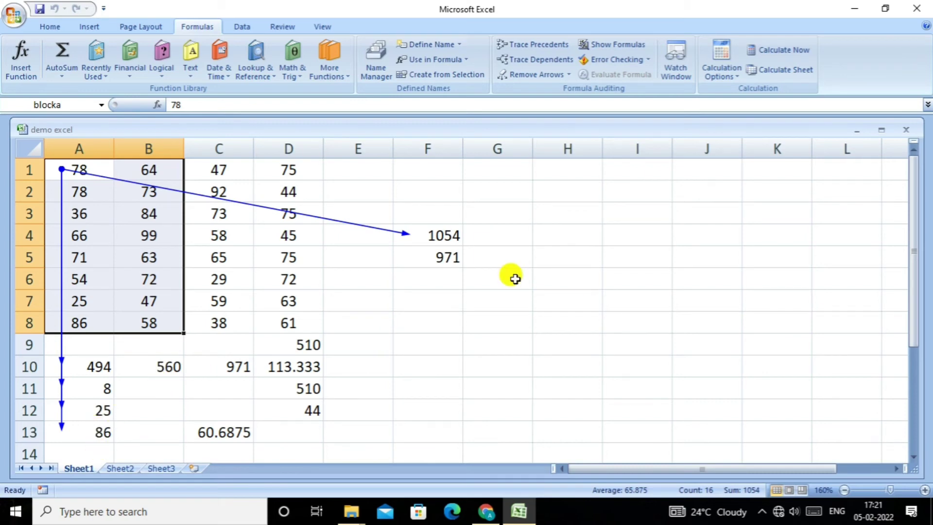
{"action": "left_click", "coordinate": [542, 257]}
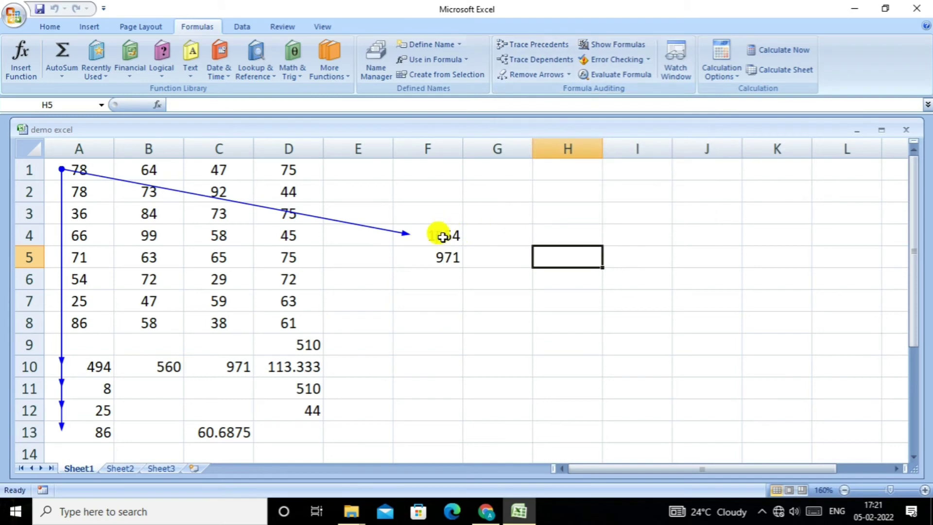
{"action": "left_click_drag", "start_coordinate": [443, 237], "coordinate": [448, 278]}
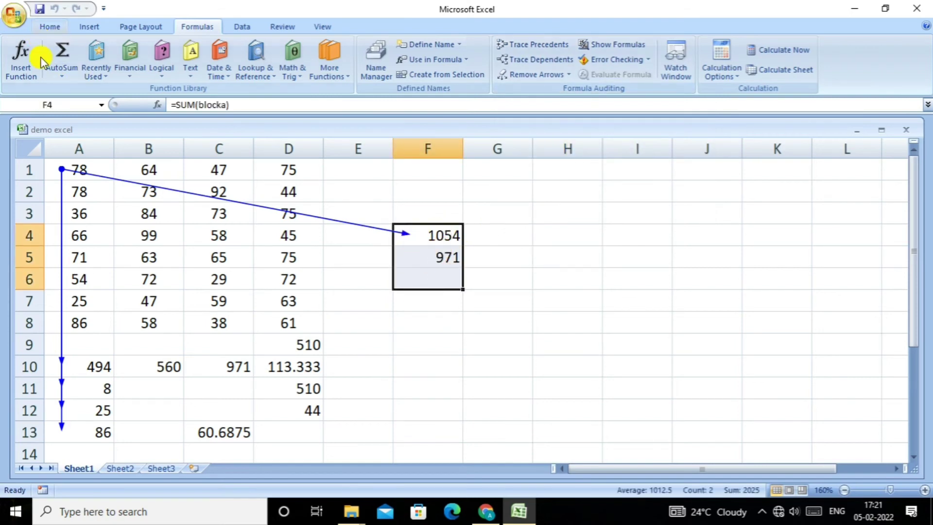
- AutoSum F4 and F5 into F6, giving 2025
{"action": "left_click", "coordinate": [61, 76]}
{"action": "left_click", "coordinate": [63, 89]}
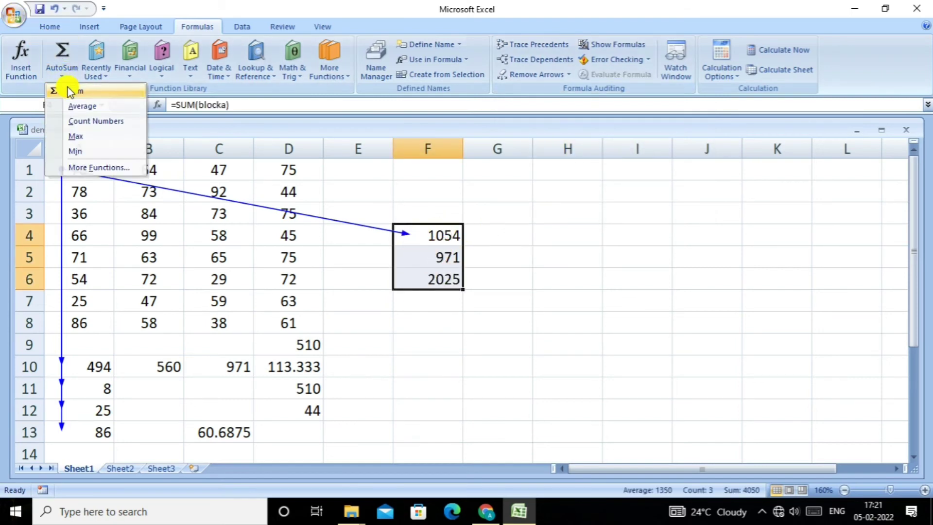
{"action": "left_click", "coordinate": [558, 218]}
- Inspect F6's precedent arrows, then remove all tracing arrows from the sheet
{"action": "left_click", "coordinate": [427, 273]}
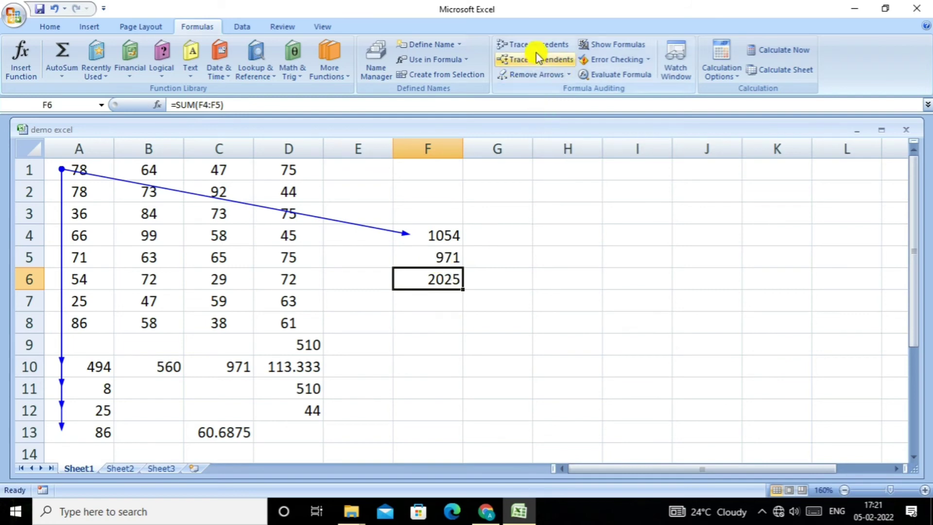
{"action": "left_click", "coordinate": [483, 281]}
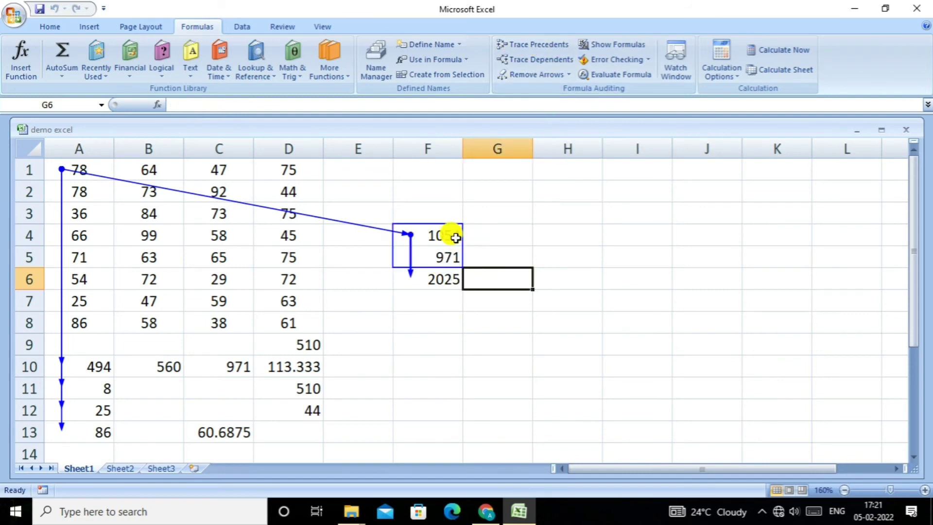
{"action": "left_click", "coordinate": [444, 279]}
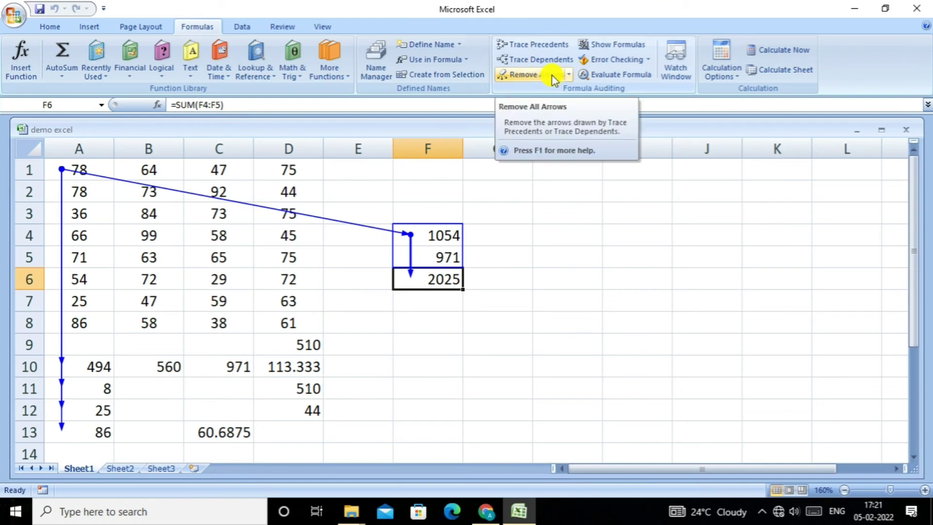
{"action": "left_click", "coordinate": [523, 77]}
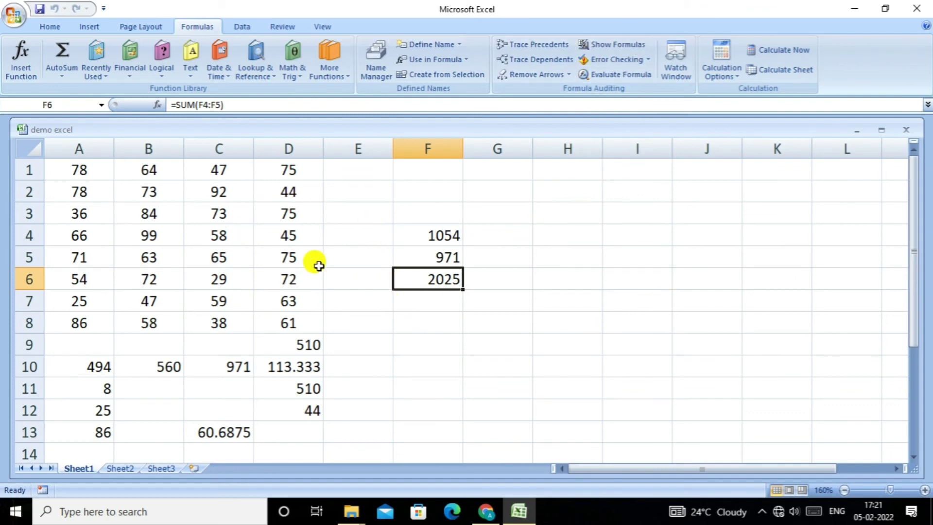
{"action": "left_click", "coordinate": [609, 47]}
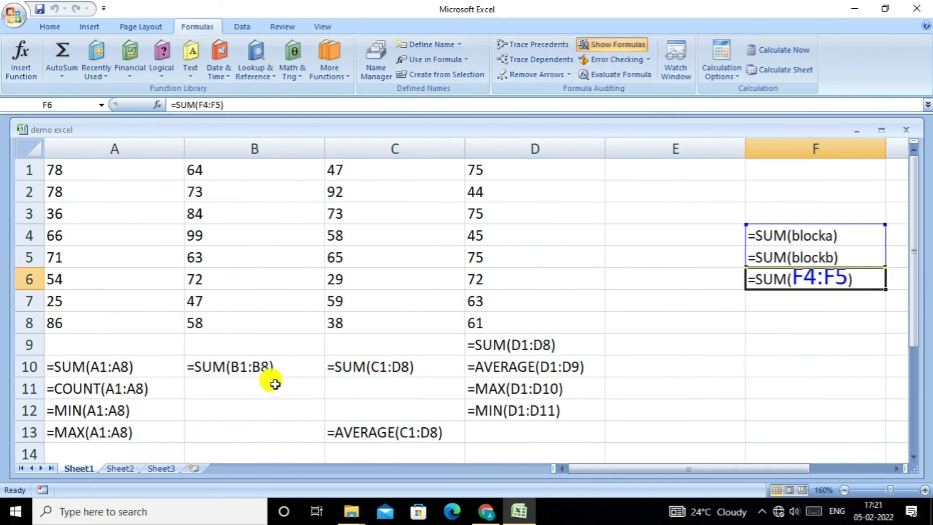
{"action": "left_click", "coordinate": [711, 312]}
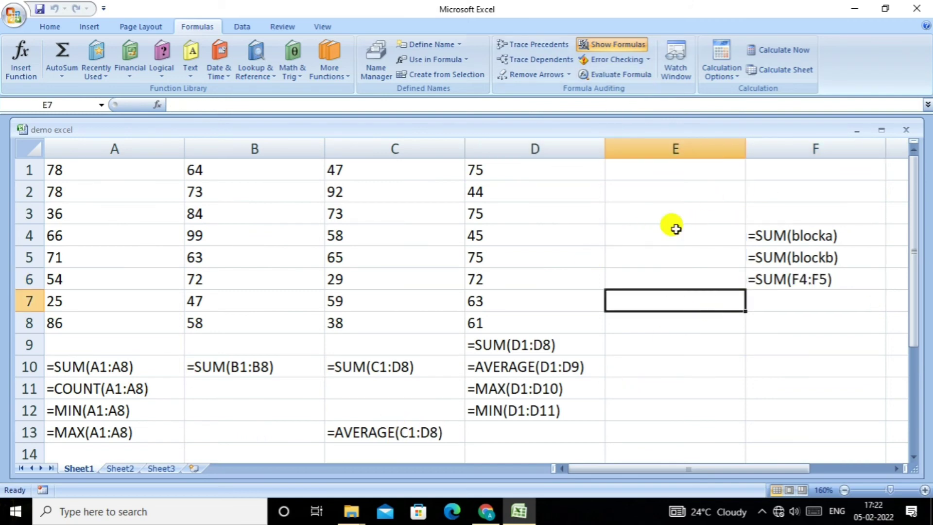
{"action": "left_click", "coordinate": [616, 43]}
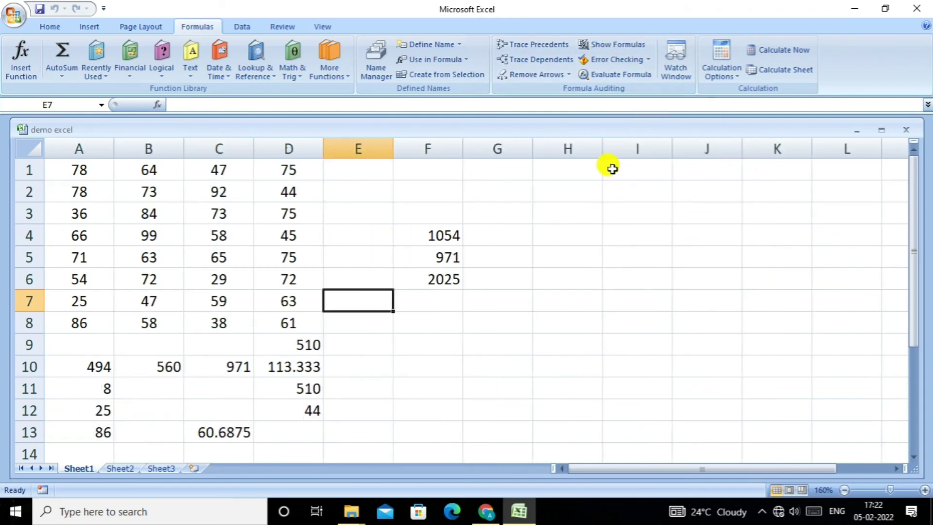
- Delete the names blocka and blockb so F4:F6 show #NAME? errors
{"action": "left_click", "coordinate": [384, 75]}
{"action": "left_click_drag", "start_coordinate": [512, 209], "coordinate": [530, 162]}
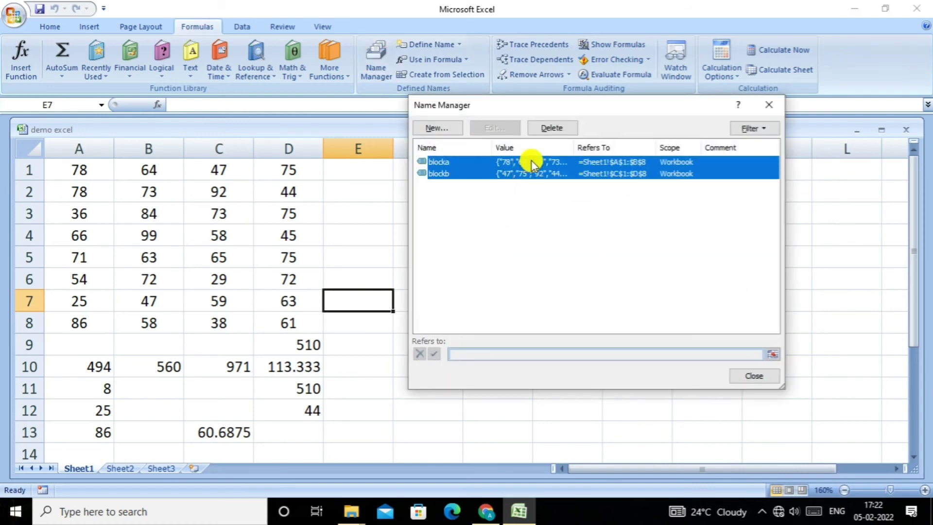
{"action": "left_click", "coordinate": [553, 128]}
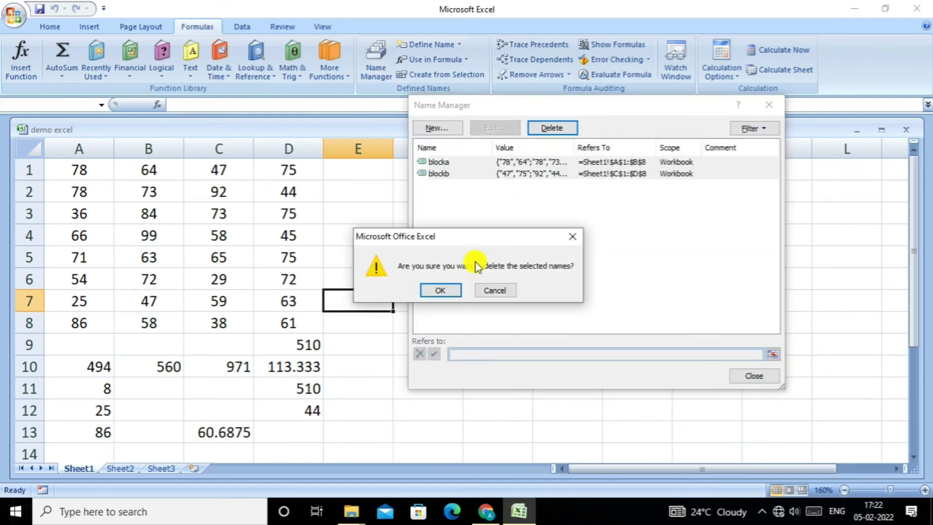
{"action": "left_click", "coordinate": [457, 290]}
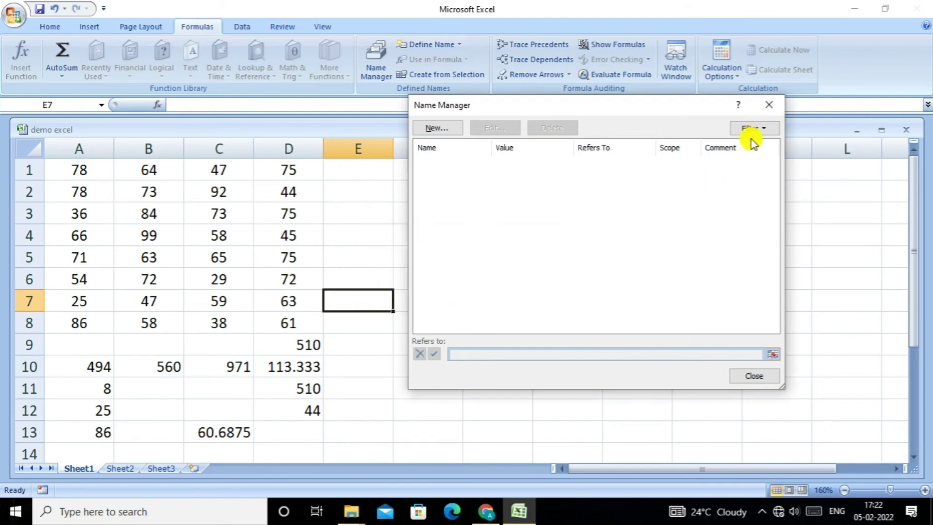
{"action": "left_click", "coordinate": [776, 106]}
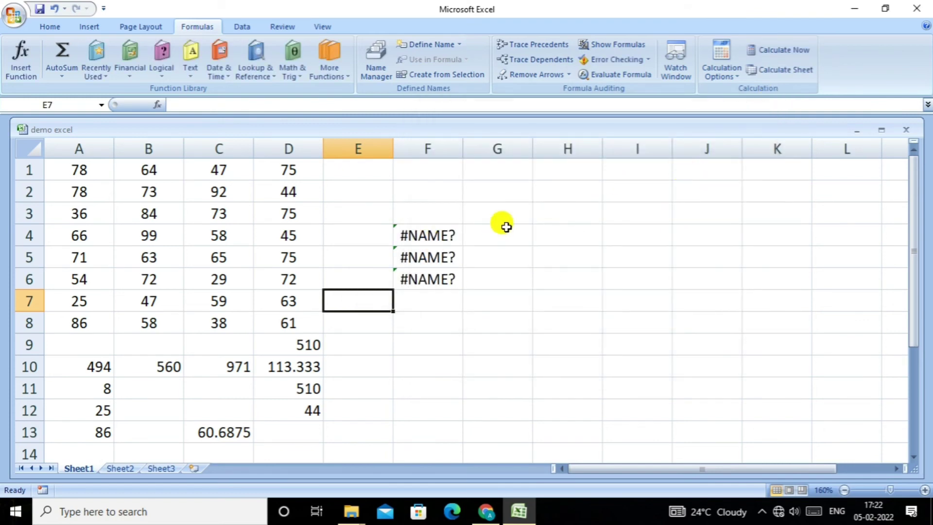
{"action": "left_click", "coordinate": [629, 64]}
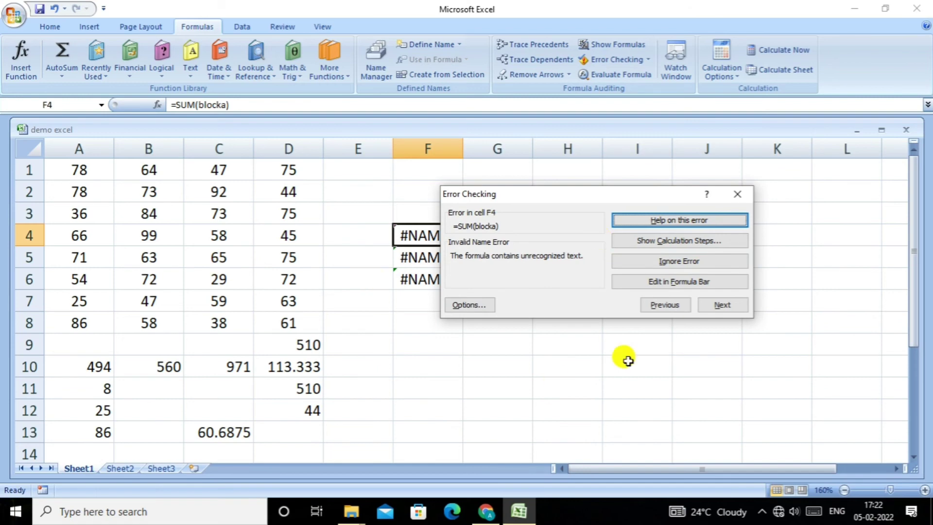
- Ignore the #NAME? errors in F4, F5 and F6 and acknowledge the completed check
{"action": "left_click", "coordinate": [690, 261]}
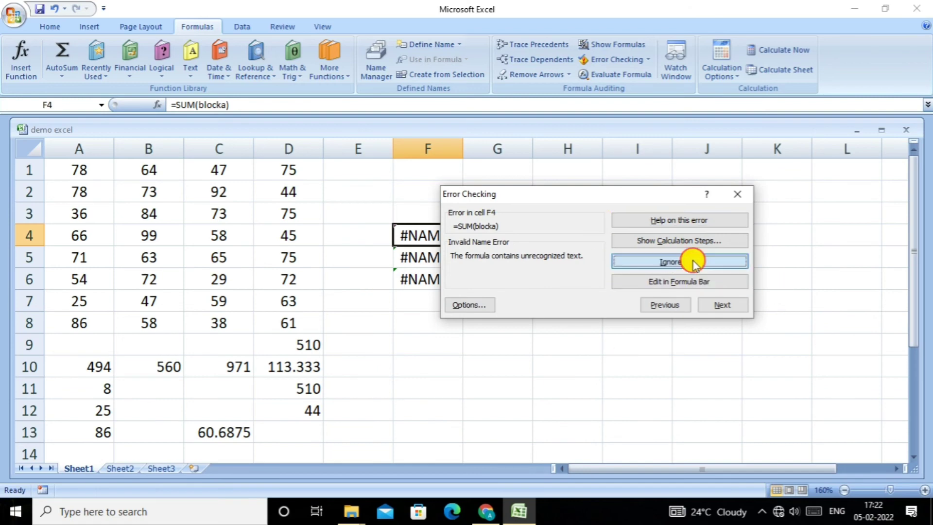
{"action": "left_click", "coordinate": [718, 263]}
{"action": "left_click", "coordinate": [718, 263]}
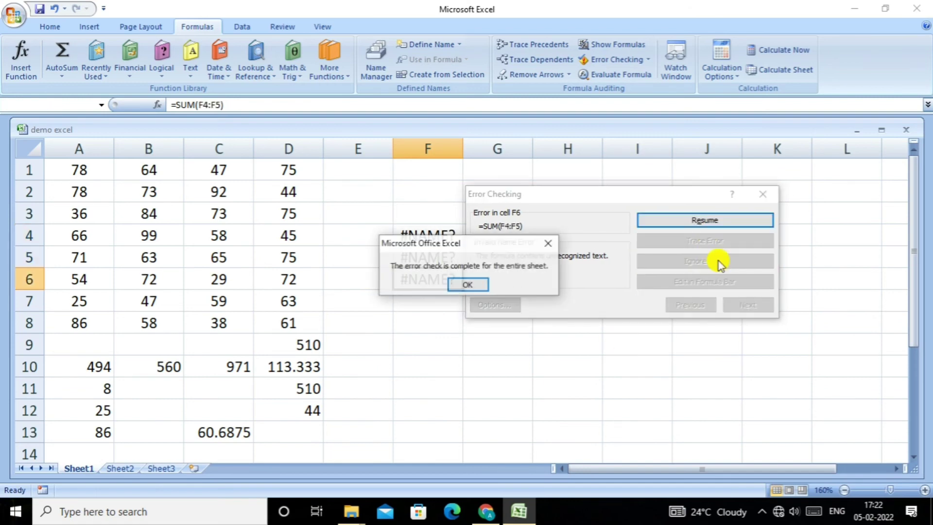
{"action": "left_click", "coordinate": [483, 285]}
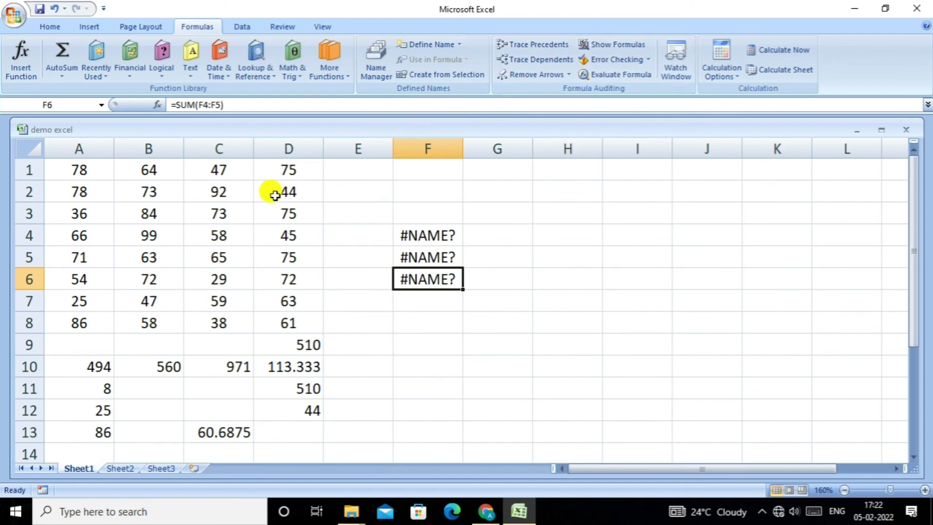
{"action": "left_click", "coordinate": [623, 78]}
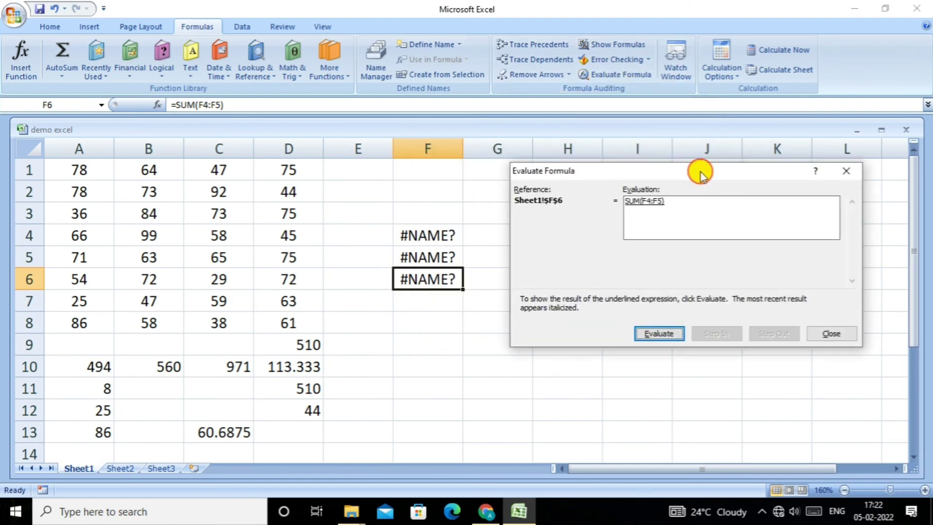
{"action": "left_click_drag", "start_coordinate": [612, 162], "coordinate": [696, 188]}
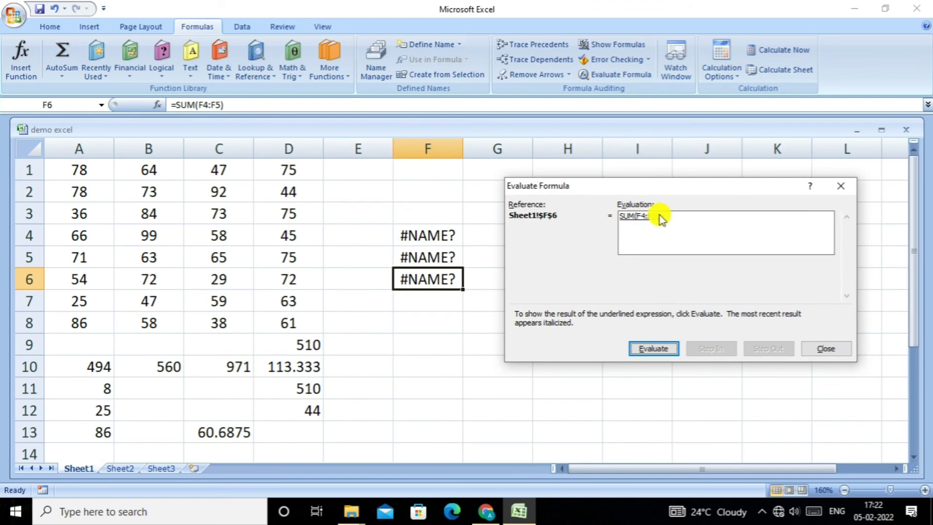
{"action": "left_click", "coordinate": [849, 185]}
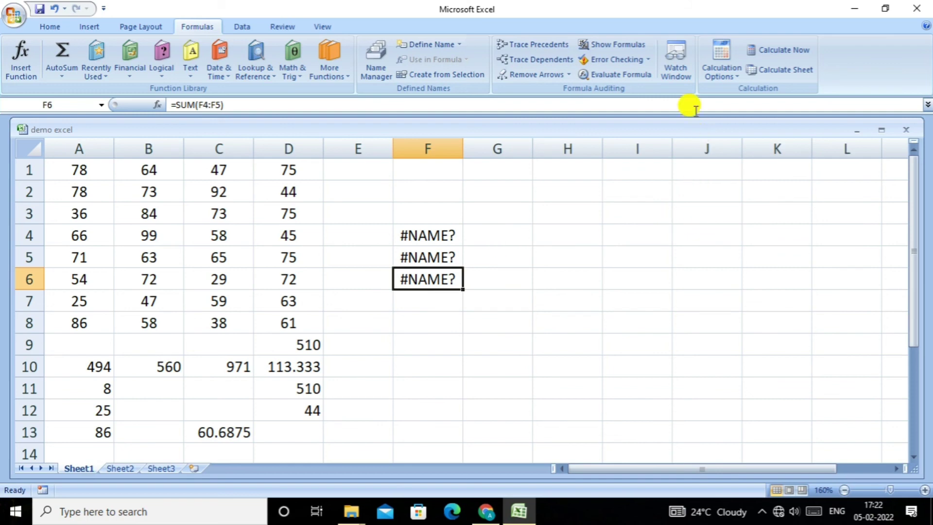
- Add a watch on Sheet1's cell F13 in the Watch Window, then close it
{"action": "left_click", "coordinate": [675, 68]}
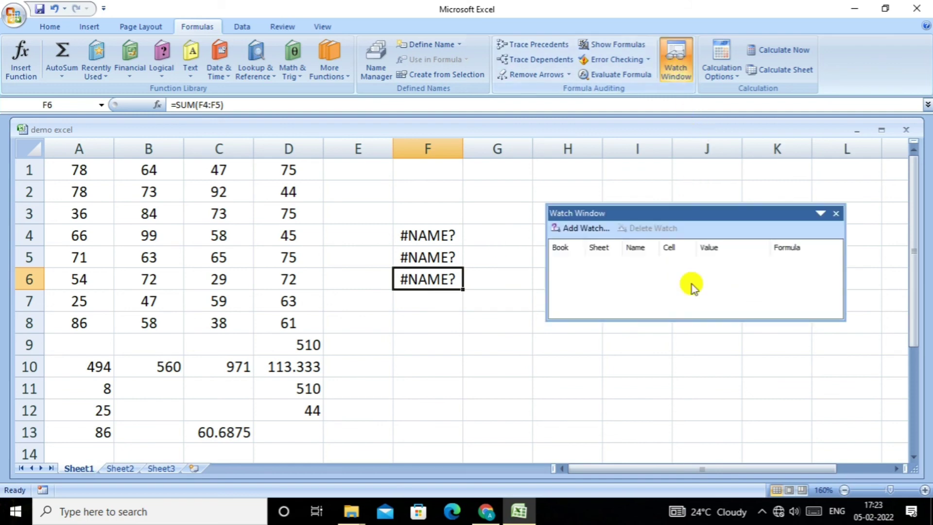
{"action": "left_click", "coordinate": [579, 228]}
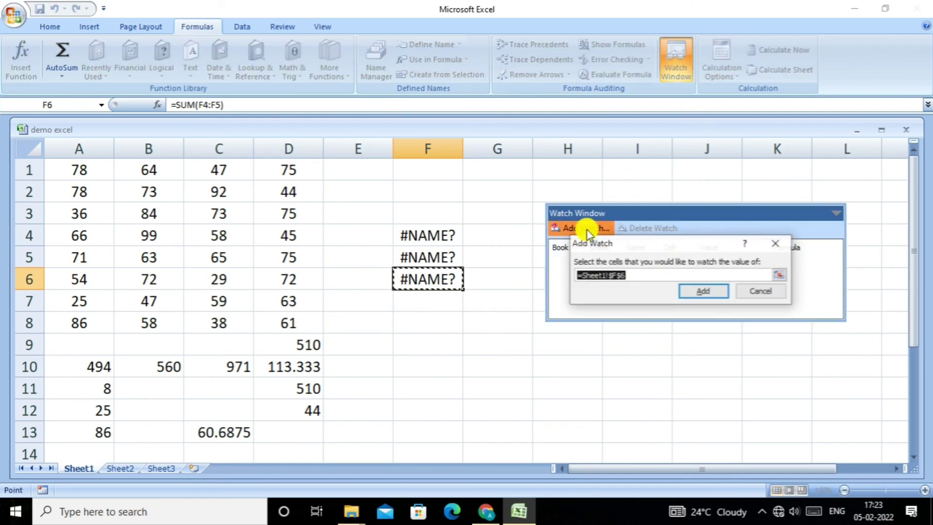
{"action": "mouse_move", "coordinate": [78, 170]}
{"action": "left_mouse_down"}
{"action": "mouse_move", "coordinate": [152, 389]}
{"action": "mouse_move", "coordinate": [308, 441]}
{"action": "mouse_move", "coordinate": [418, 428]}
{"action": "left_mouse_up"}
{"action": "left_click", "coordinate": [419, 427]}
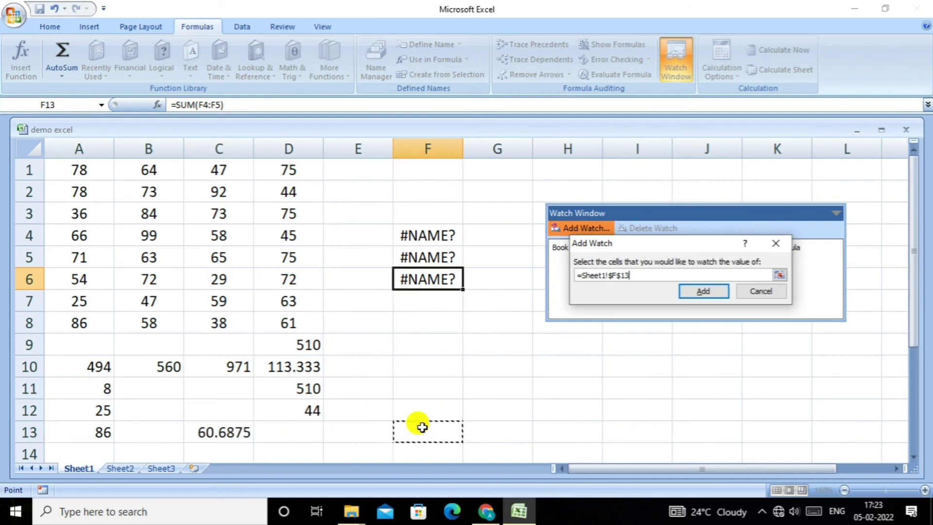
{"action": "left_click", "coordinate": [714, 294]}
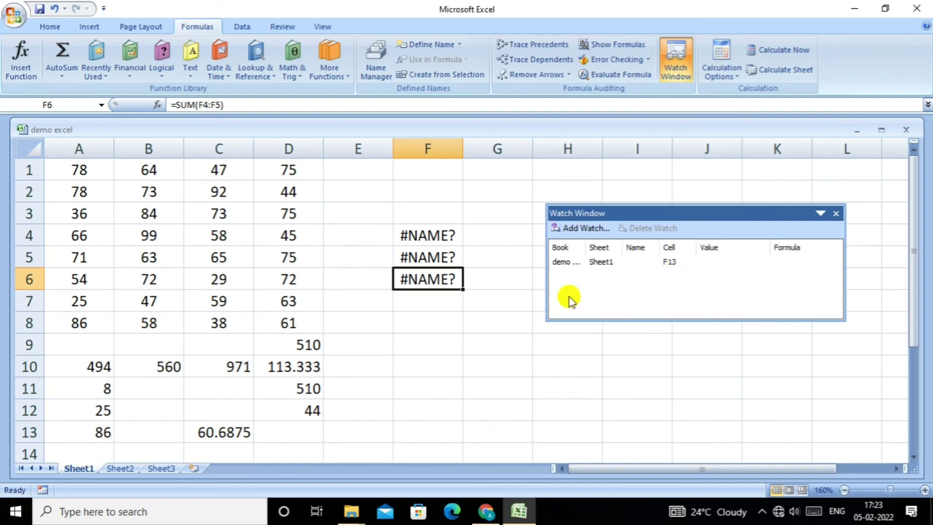
{"action": "key", "text": "Return"}
{"action": "left_click", "coordinate": [837, 213]}
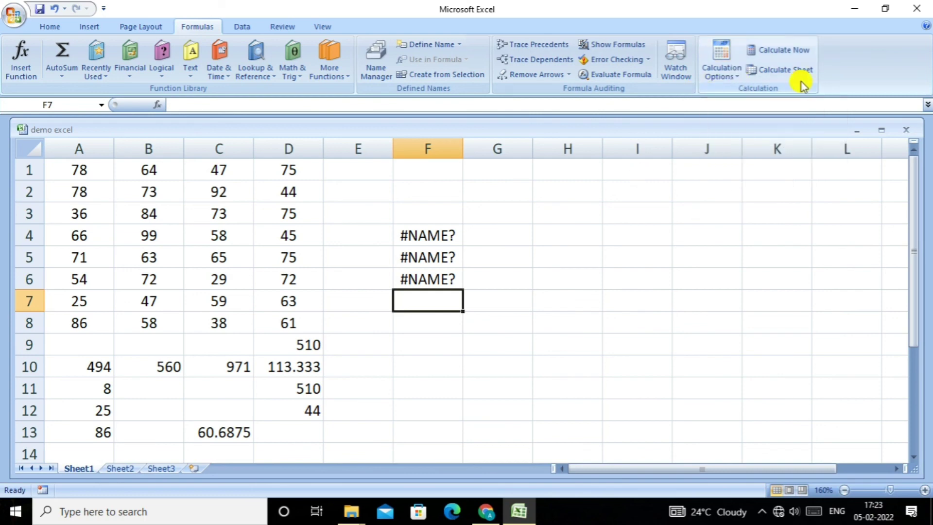
{"action": "left_click", "coordinate": [729, 78]}
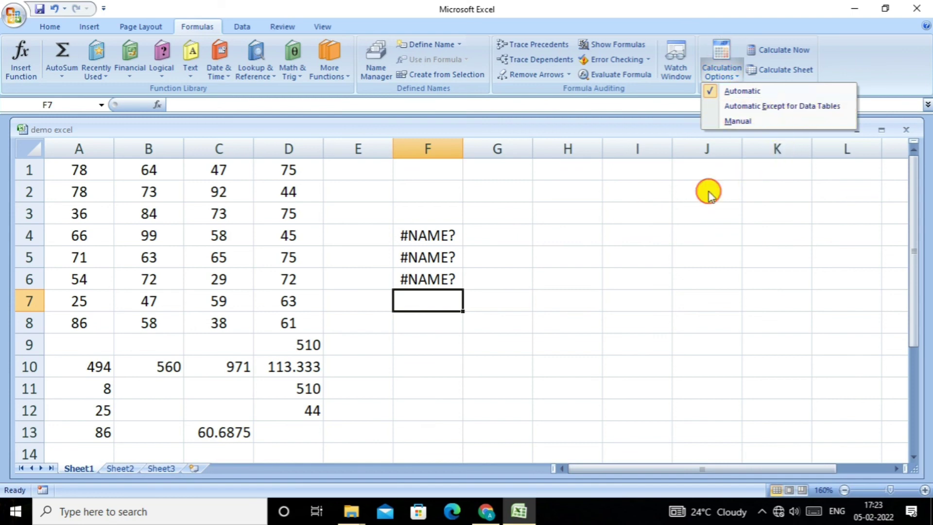
{"action": "left_click", "coordinate": [715, 92]}
{"action": "left_click", "coordinate": [735, 76]}
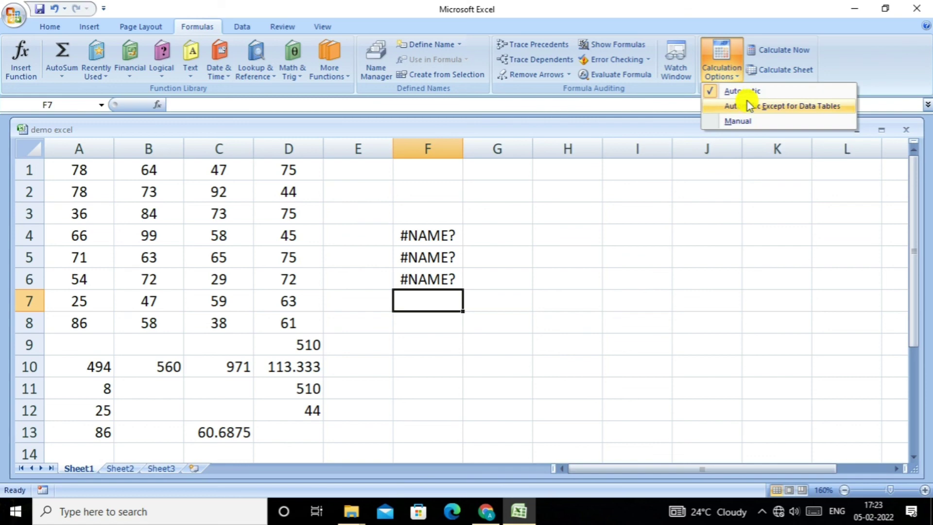
{"action": "left_click", "coordinate": [826, 73]}
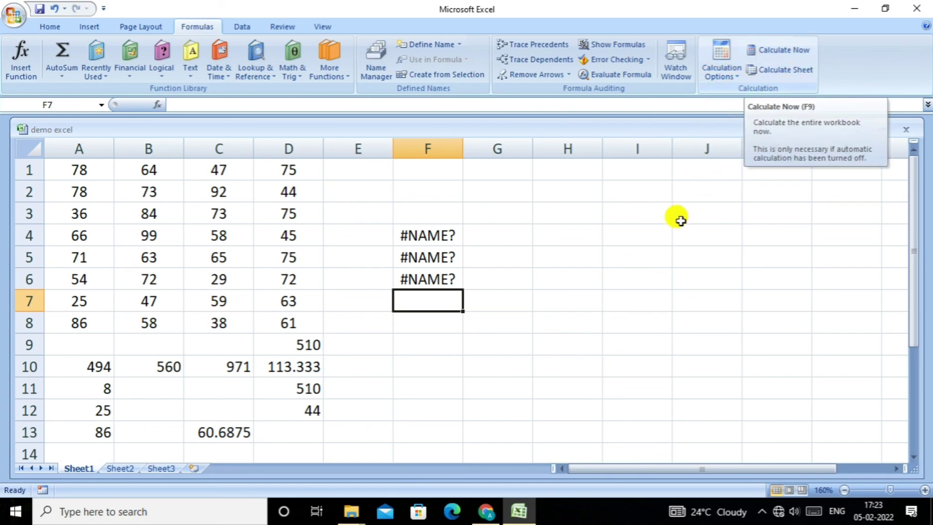
{"action": "left_click_drag", "start_coordinate": [156, 171], "coordinate": [270, 239]}
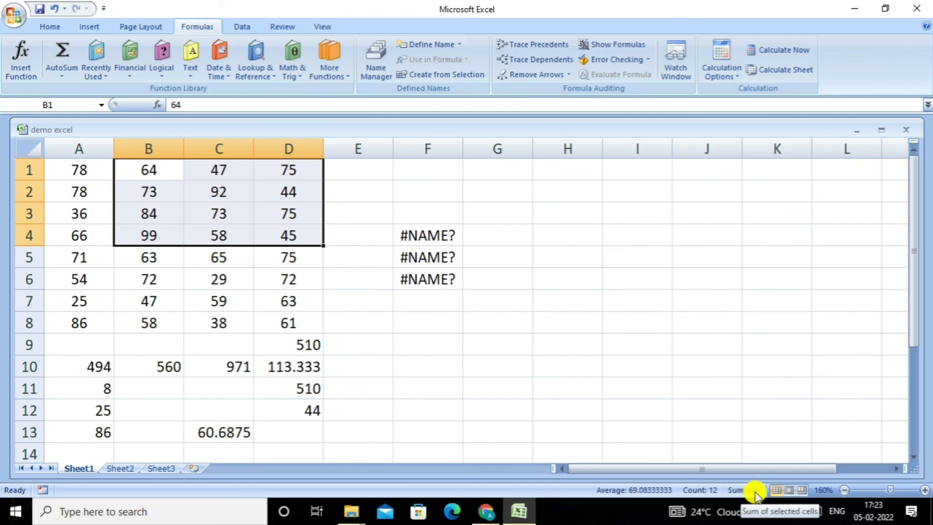
{"action": "left_click", "coordinate": [759, 334]}
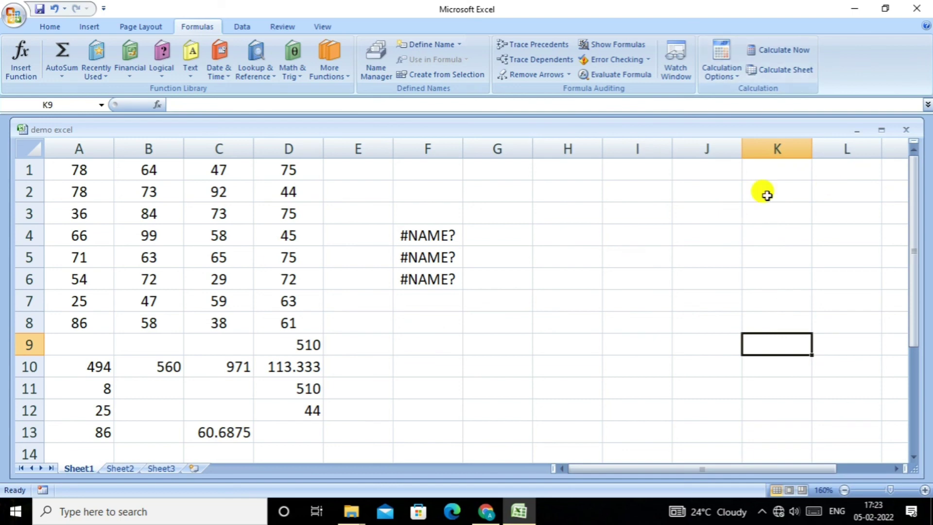
{"action": "left_click", "coordinate": [751, 72]}
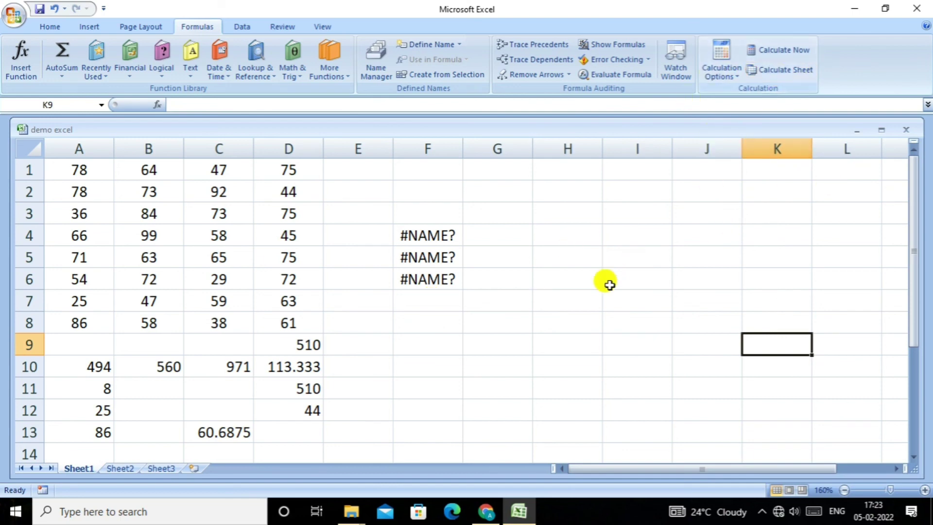
{"action": "left_click", "coordinate": [628, 254]}
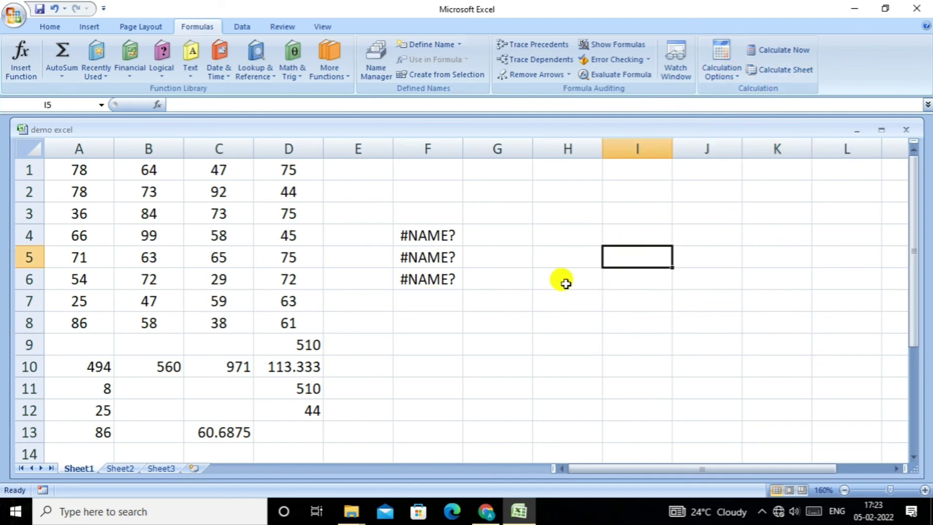